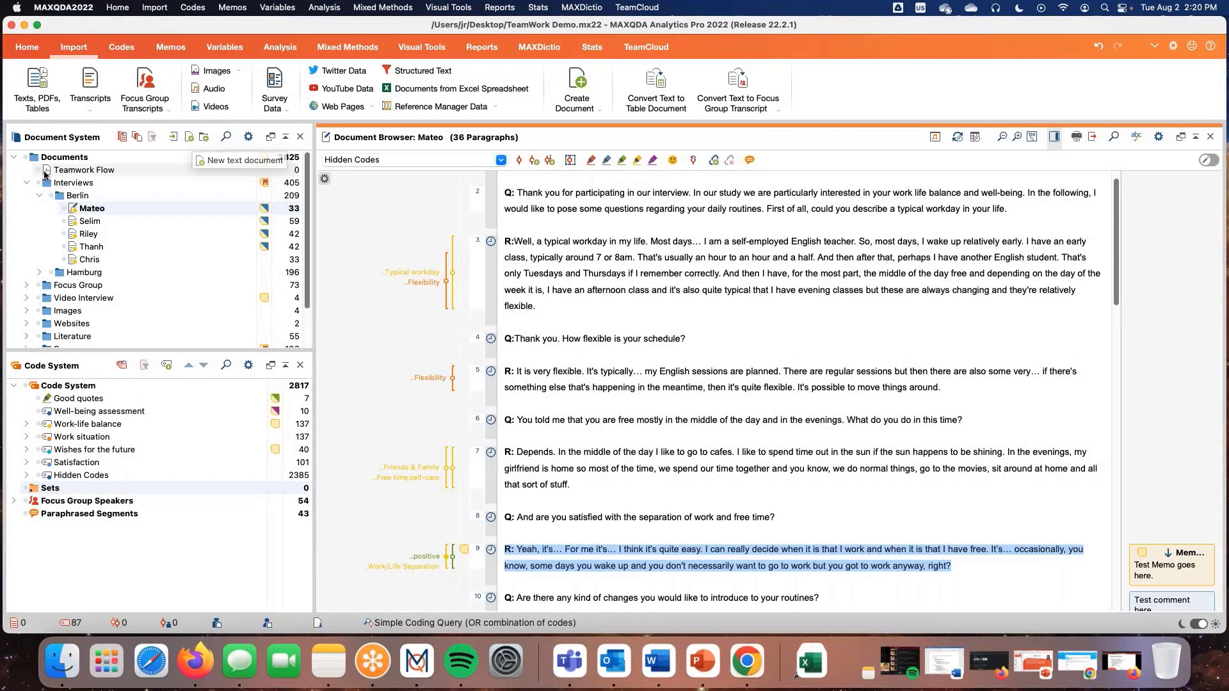
- Create a new text document at the top level of the document list and name it Project Notes
{"action": "left_click", "coordinate": [75, 160]}
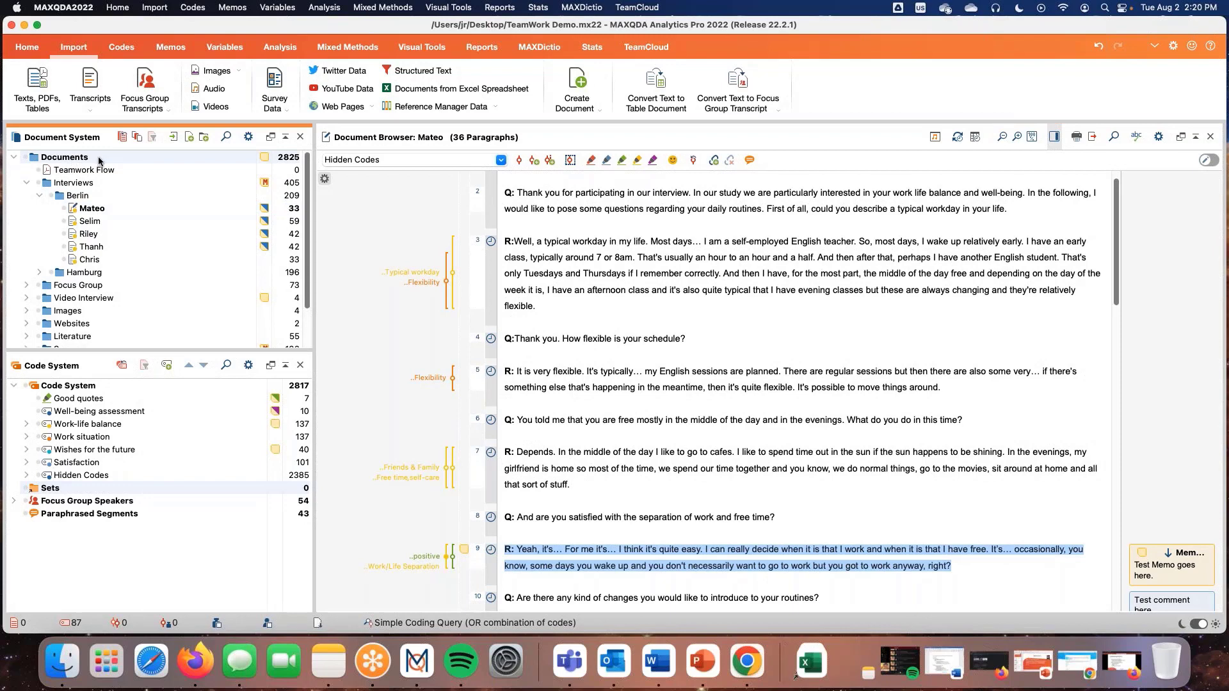
{"action": "left_click", "coordinate": [190, 137]}
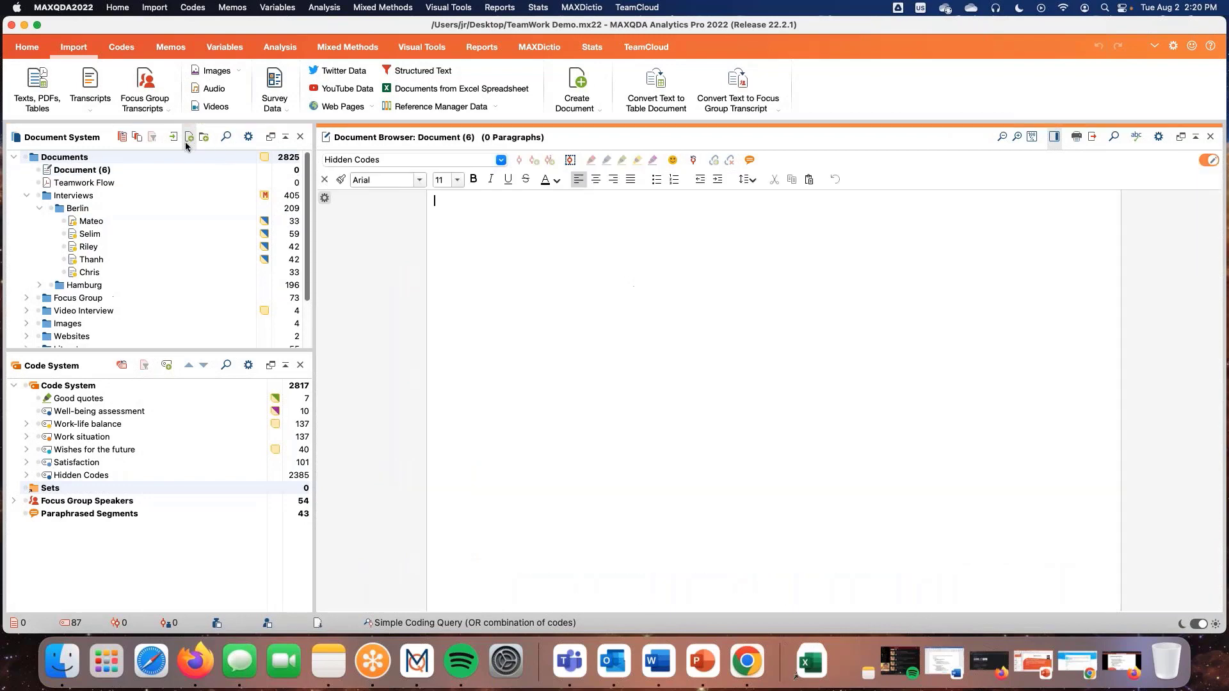
{"action": "left_click", "coordinate": [79, 171]}
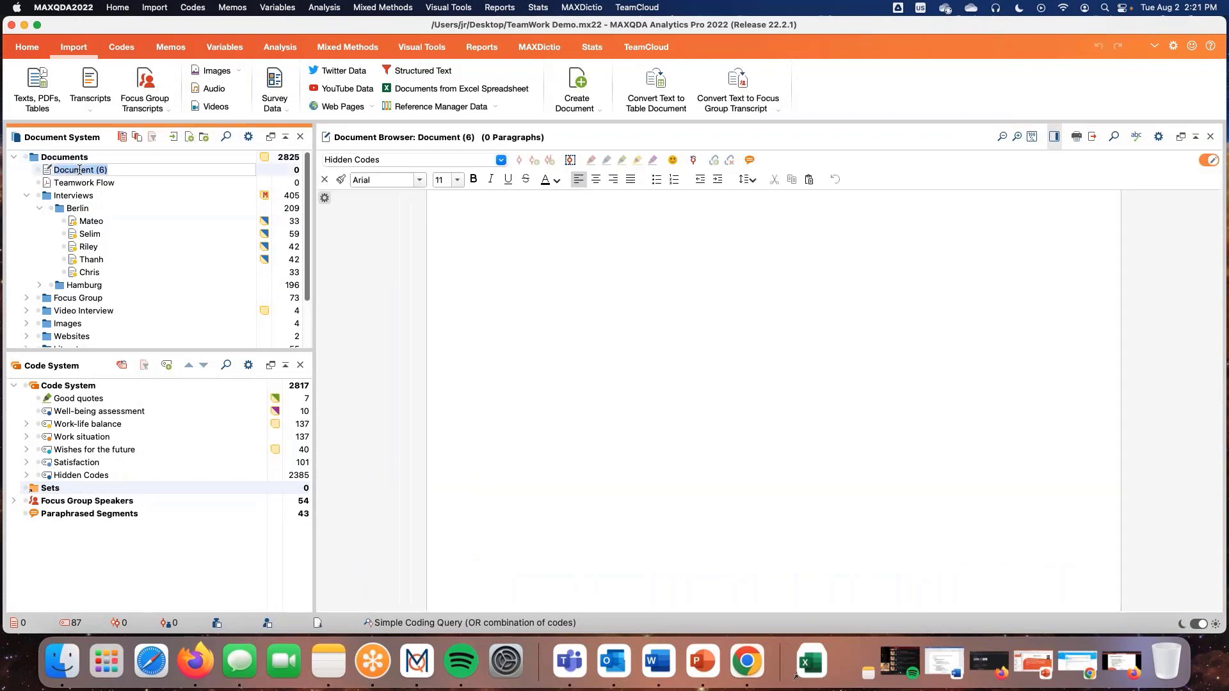
{"action": "type", "text": "Project Notes"}
{"action": "key", "text": "Return"}
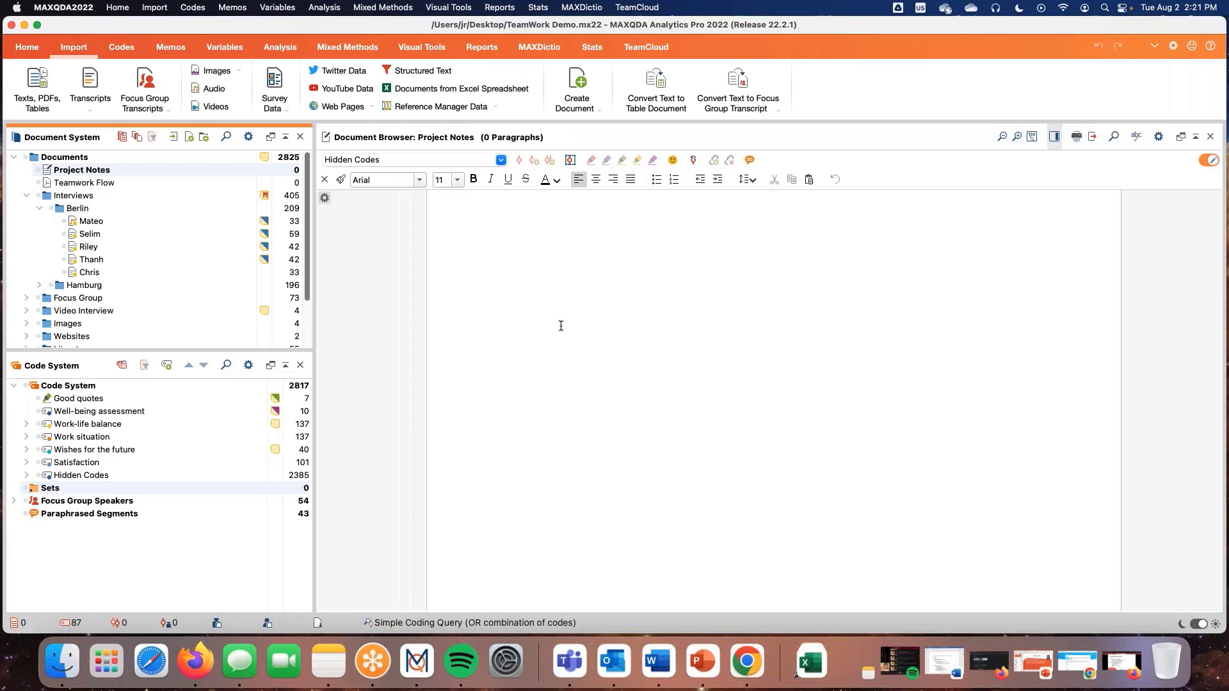
- Enter the headings "Goals:", "Research Questions:", "Analysis Questions:", "Dates:" and "Team Members:" as separate paragraphs in Project Notes
{"action": "left_click", "coordinate": [1207, 161]}
{"action": "left_click", "coordinate": [1208, 161]}
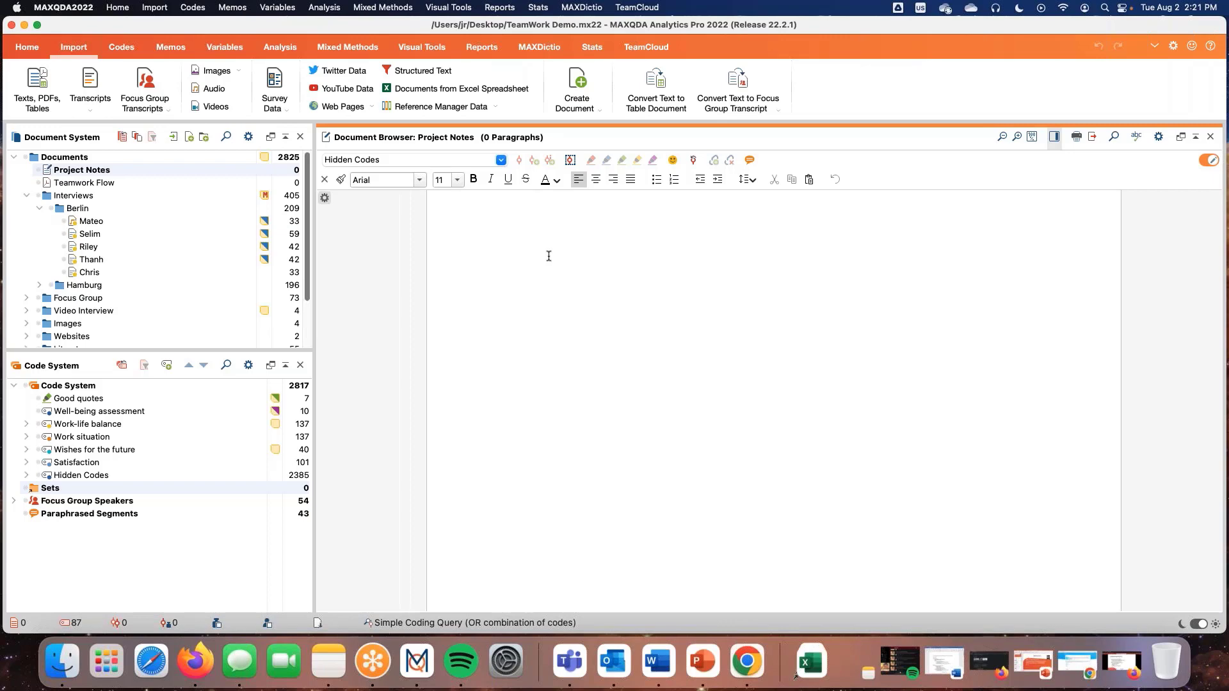
{"action": "type", "text": "Goals:"}
{"action": "type", "text": "Research Quest"}
{"action": "type", "text": "ions"}
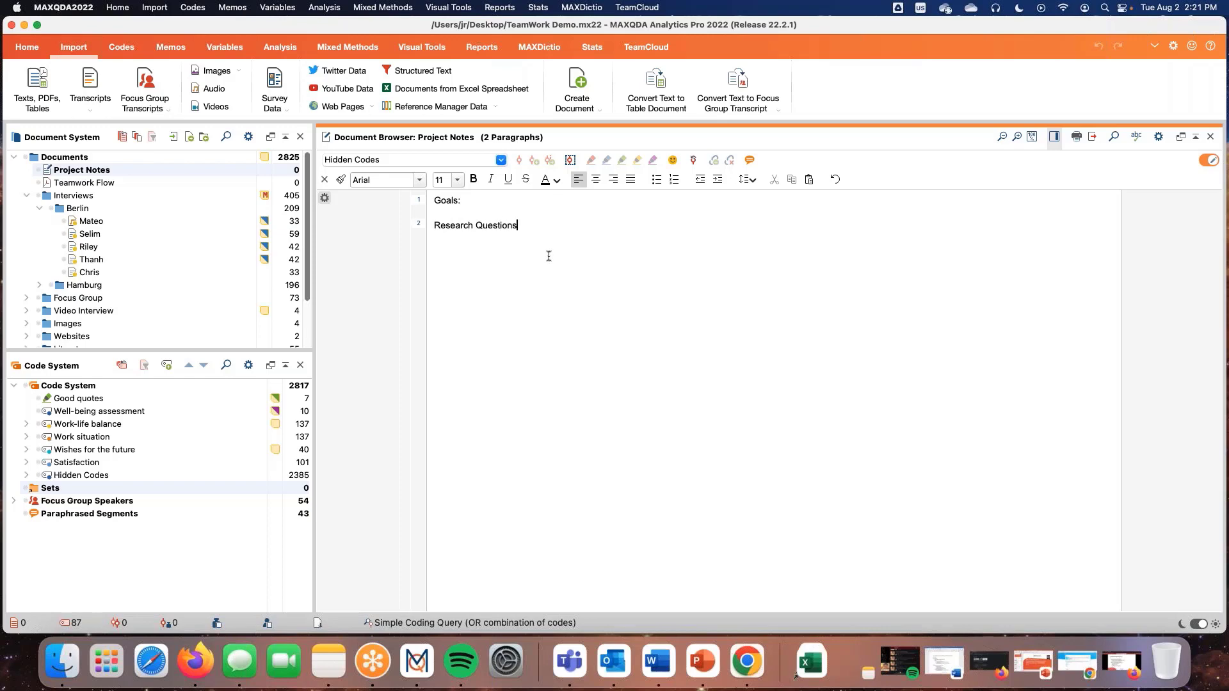
{"action": "type", "text": ":"}
{"action": "key", "text": "Return"}
{"action": "type", "text": "Analysis Question"}
{"action": "key", "text": "Return"}
{"action": "type", "text": "Dates:"}
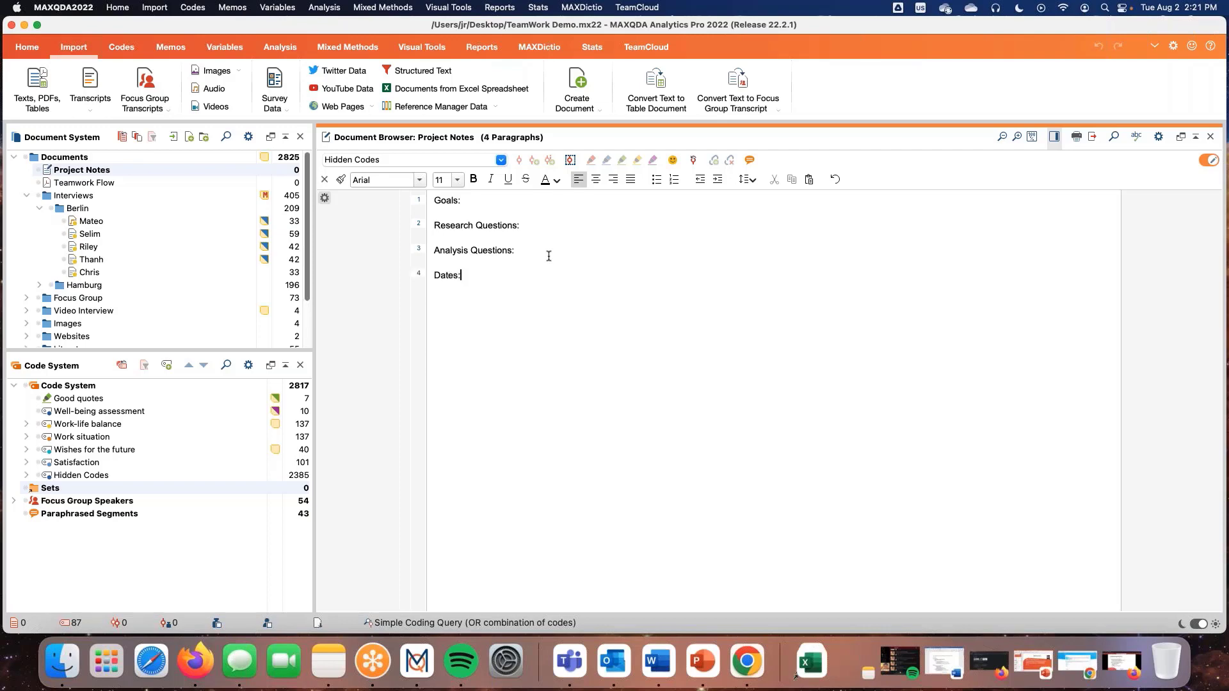
{"action": "key", "text": "Return"}
{"action": "type", "text": "Team Members:"}
- View the project memo attached to the Documents root and close it again
{"action": "double_click", "coordinate": [266, 158]}
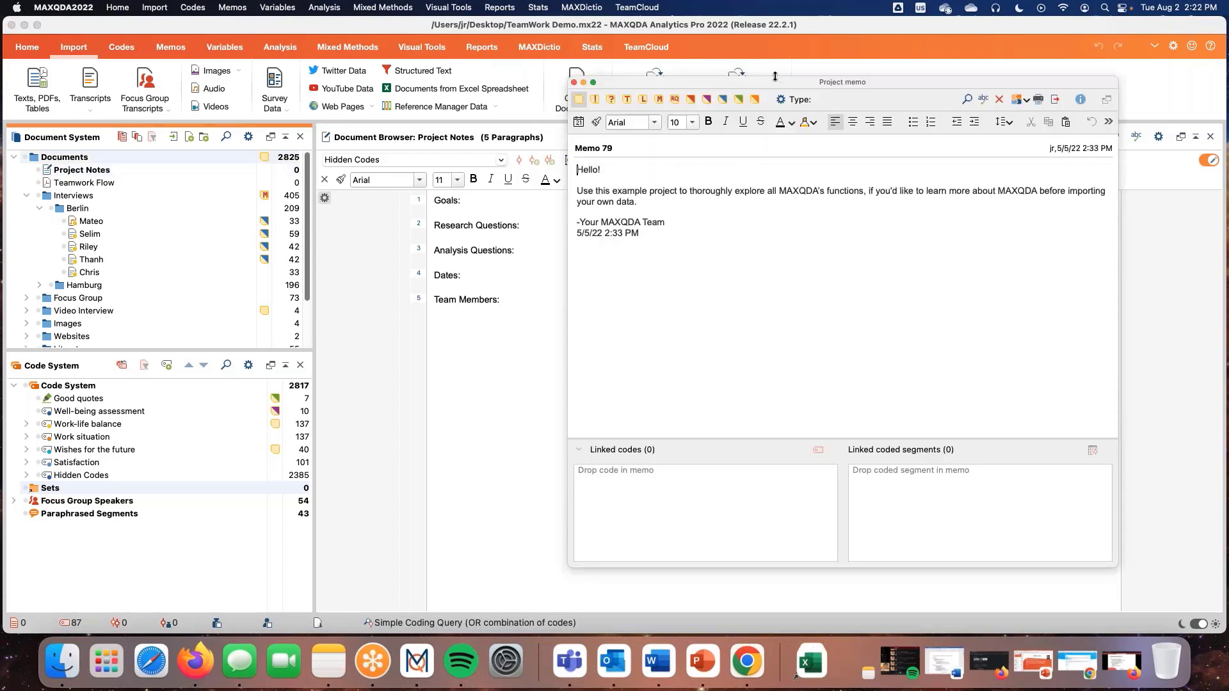
{"action": "mouse_move", "coordinate": [765, 85]}
{"action": "left_mouse_down"}
{"action": "mouse_move", "coordinate": [707, 83]}
{"action": "mouse_move", "coordinate": [800, 82]}
{"action": "mouse_move", "coordinate": [770, 84]}
{"action": "left_mouse_up"}
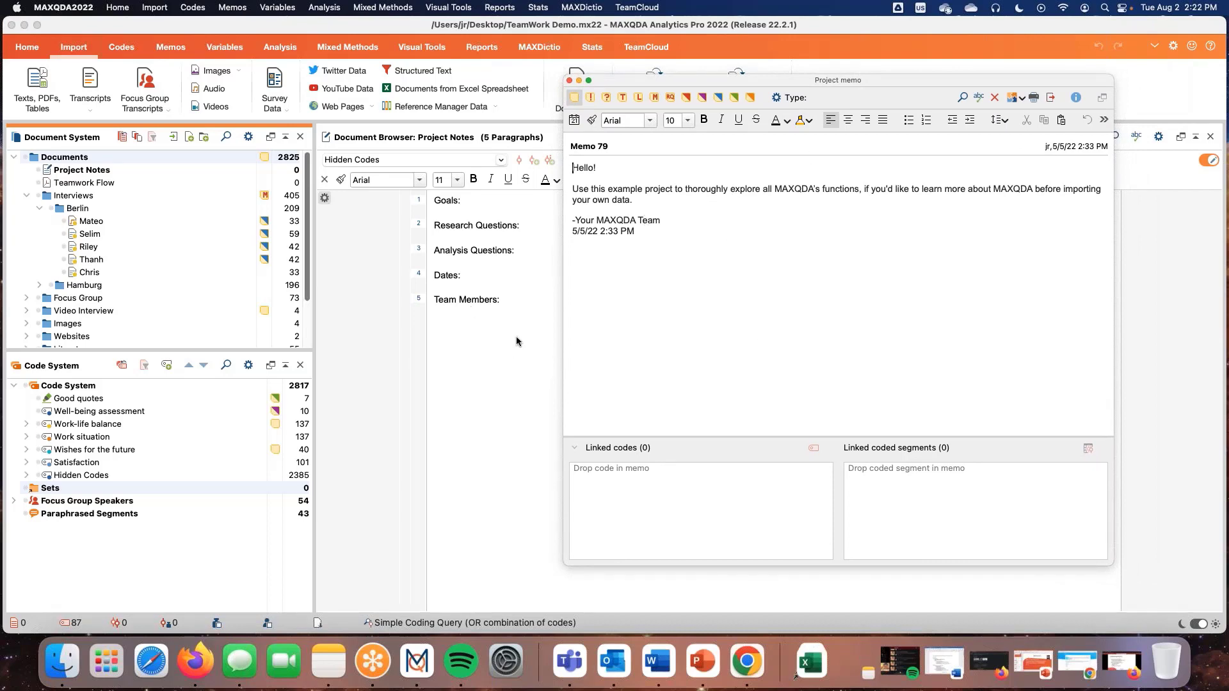
{"action": "left_click_drag", "start_coordinate": [780, 83], "coordinate": [785, 80]}
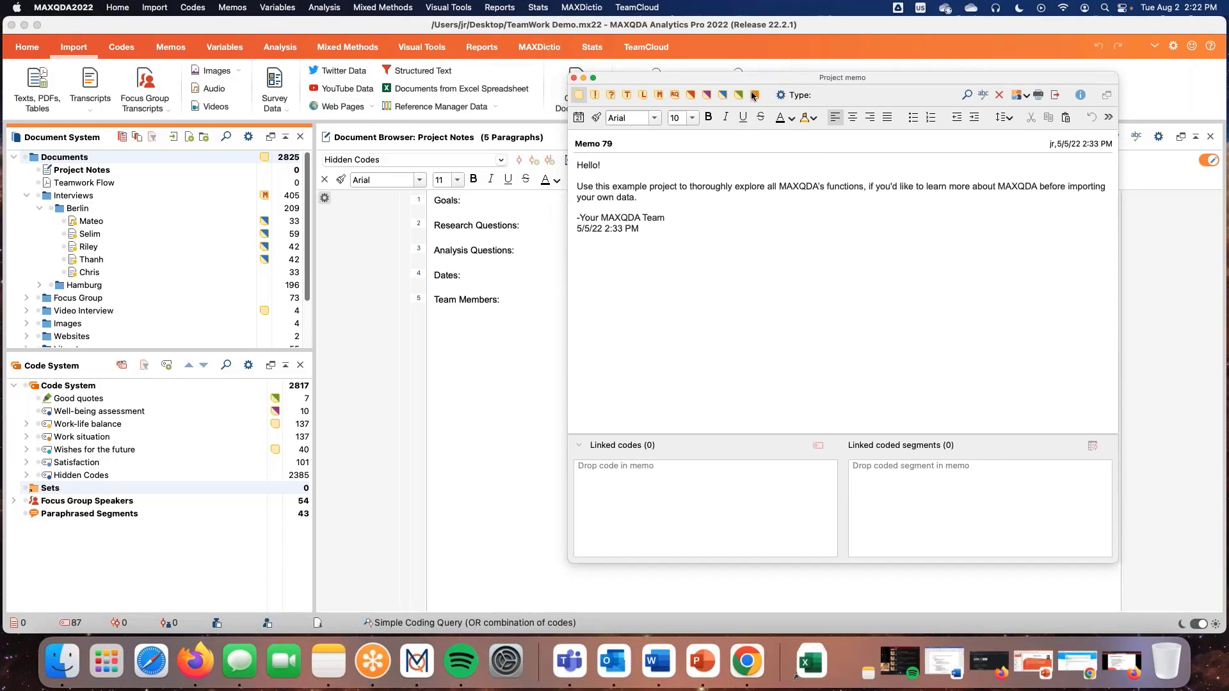
{"action": "left_click", "coordinate": [574, 77]}
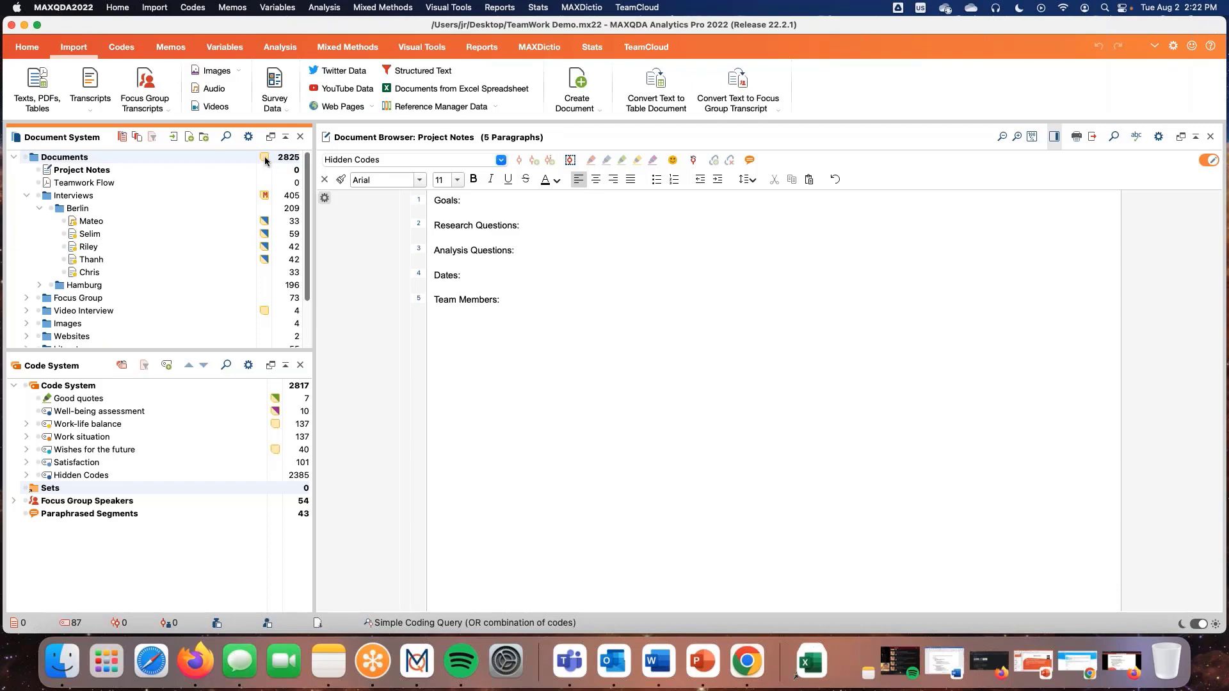
- Colour the "Analysis Questions:" heading in Project Notes orange
{"action": "left_click", "coordinate": [642, 334]}
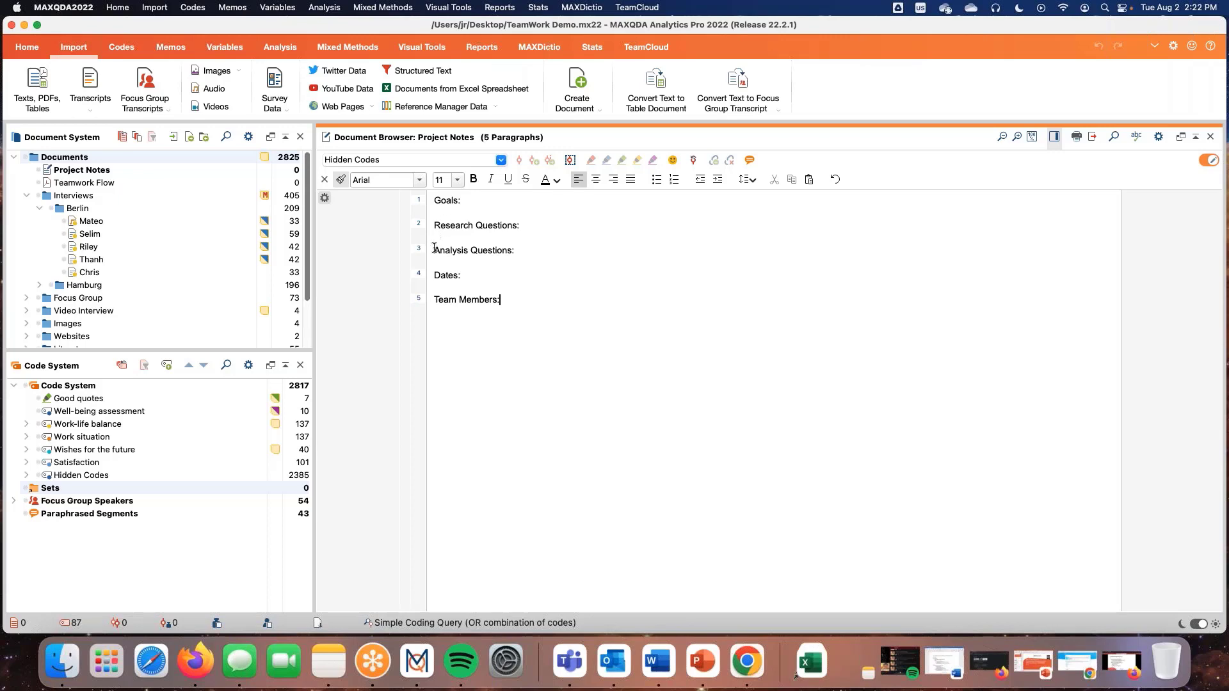
{"action": "triple_click", "coordinate": [574, 249]}
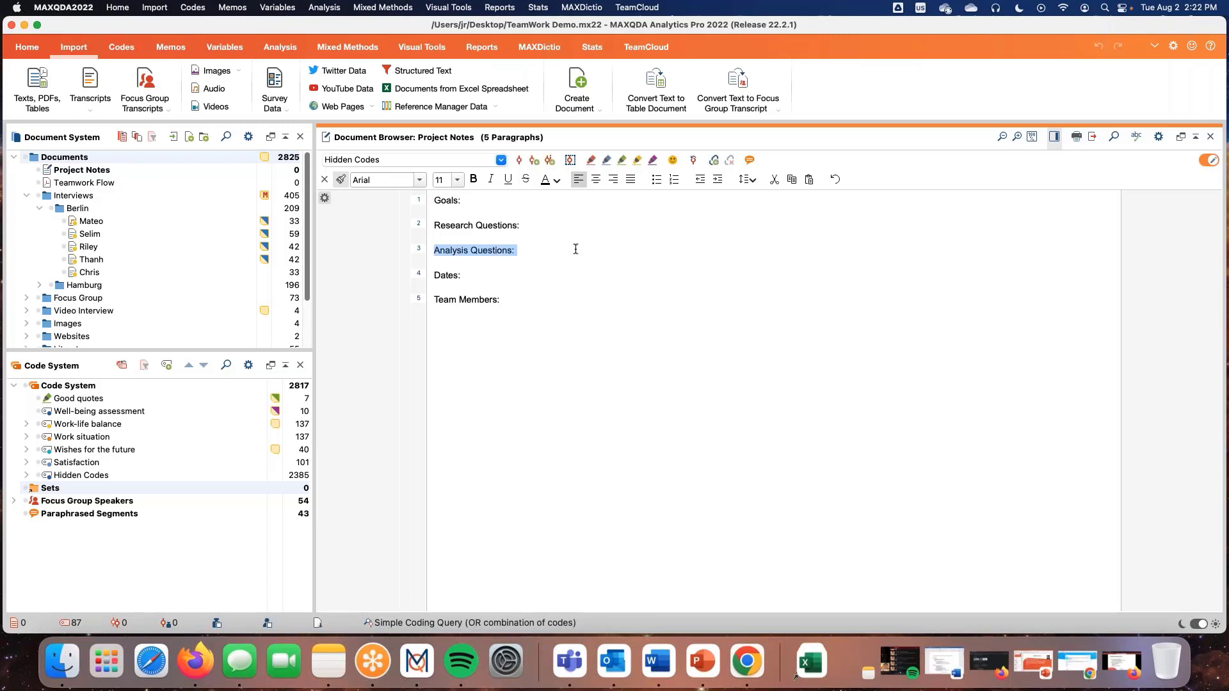
{"action": "left_click", "coordinate": [556, 182]}
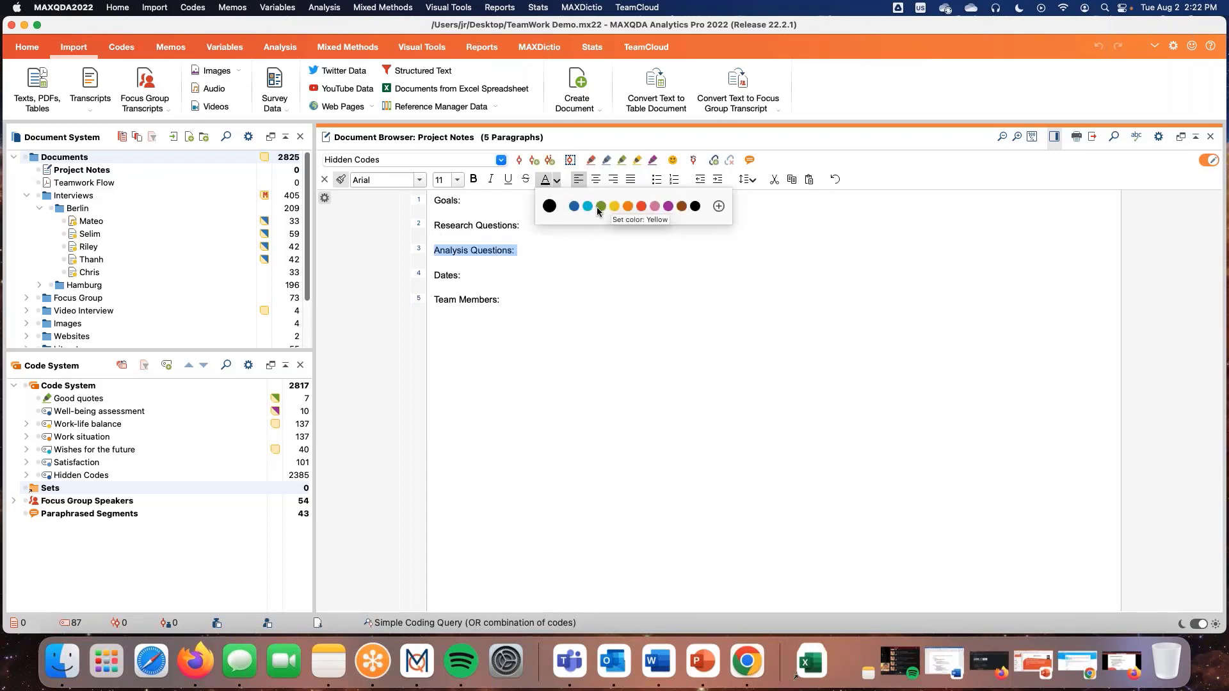
{"action": "left_click", "coordinate": [628, 206]}
{"action": "left_click", "coordinate": [616, 266]}
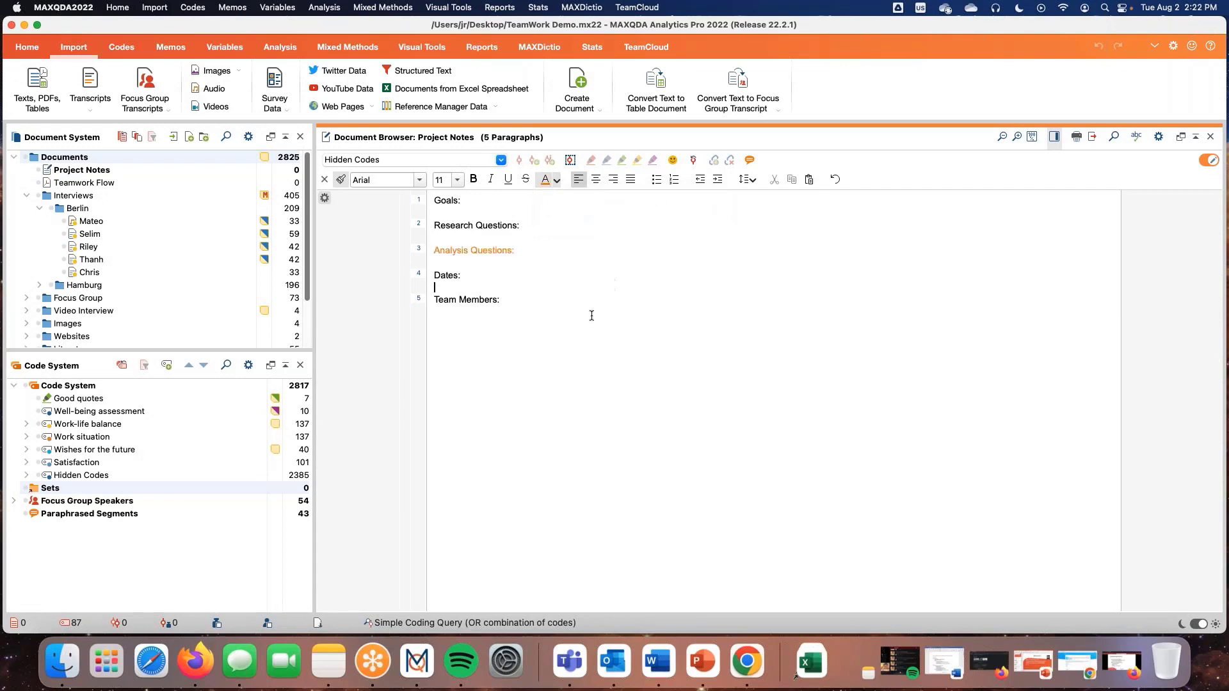
{"action": "left_click", "coordinate": [550, 300]}
- Collapse the Interviews folder and activate documents RESP04 through RESP08 in the Survey folder
{"action": "left_click", "coordinate": [27, 196]}
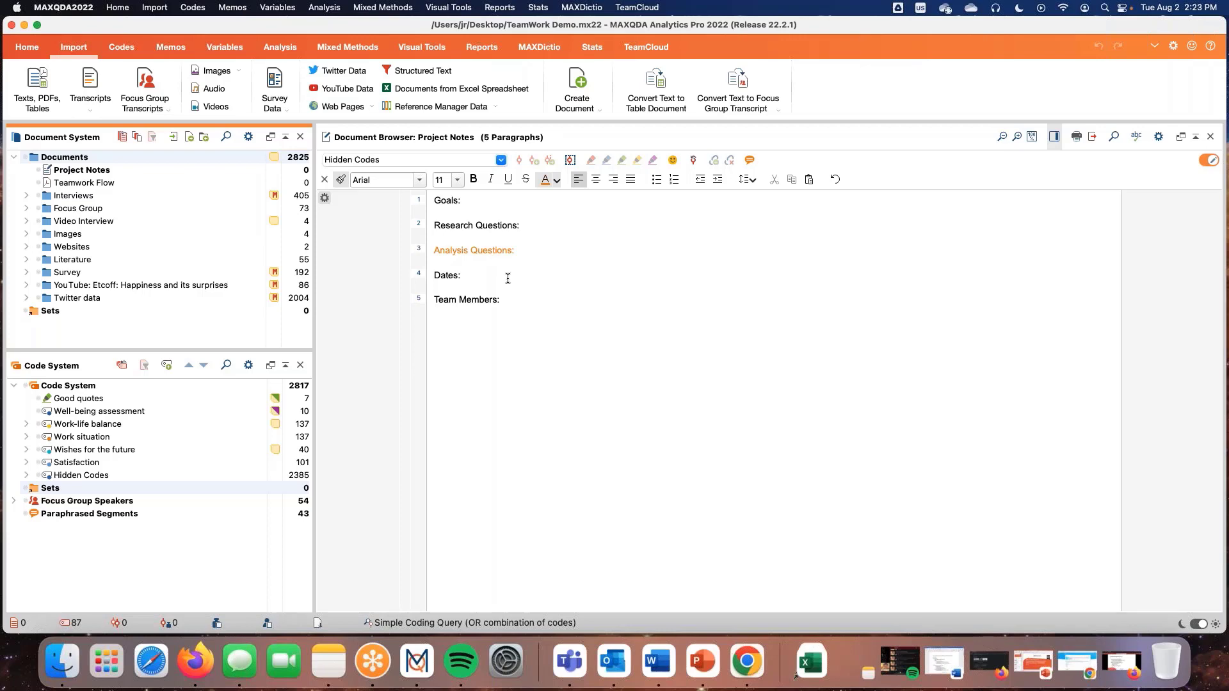
{"action": "left_click", "coordinate": [26, 274]}
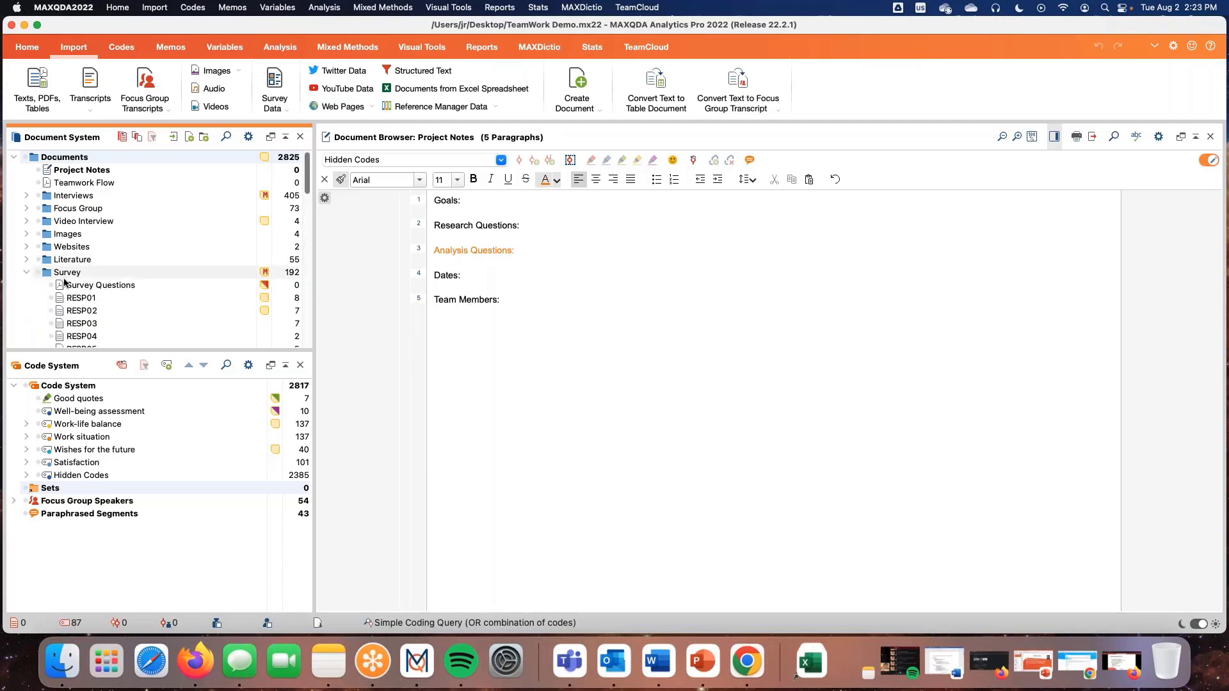
{"action": "scroll", "coordinate": [88, 276], "scroll_direction": "down", "scroll_amount": 4}
{"action": "left_click", "coordinate": [51, 227]}
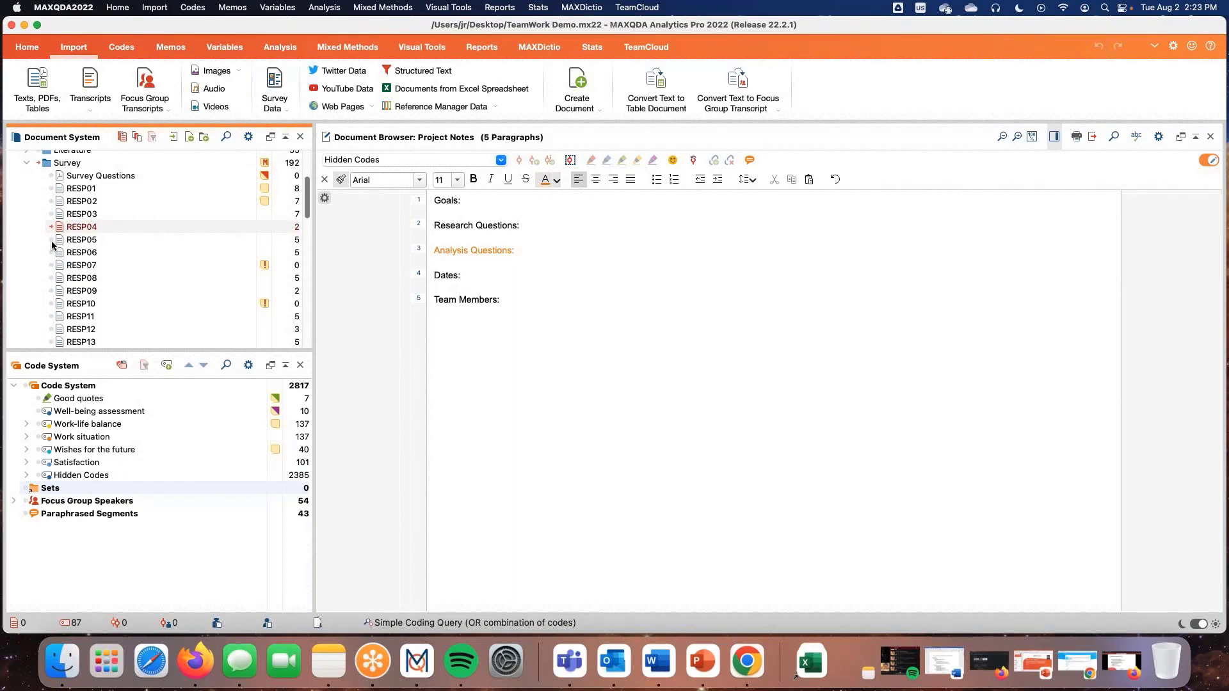
{"action": "left_click", "coordinate": [52, 239]}
{"action": "left_click", "coordinate": [51, 252]}
{"action": "left_click", "coordinate": [51, 265]}
{"action": "left_click", "coordinate": [51, 278]}
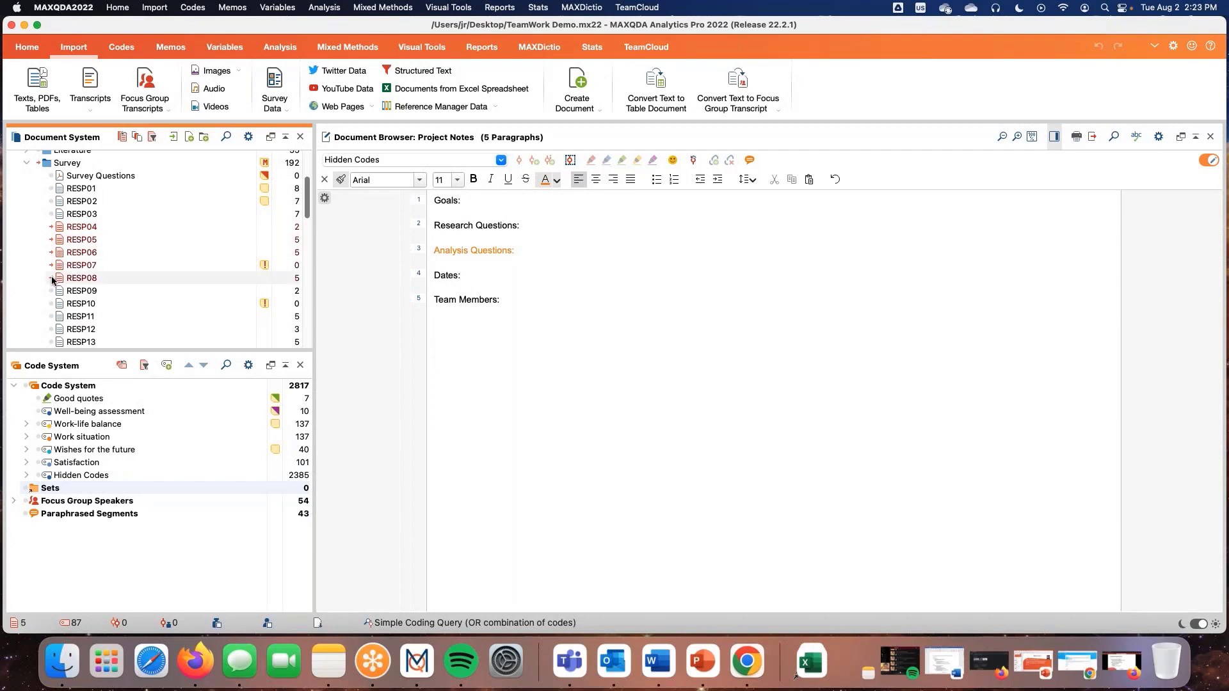
- Collapse the Survey folder and create a new document set from the activated documents
{"action": "scroll", "coordinate": [146, 204], "scroll_direction": "up", "scroll_amount": 5}
{"action": "left_click", "coordinate": [27, 271]}
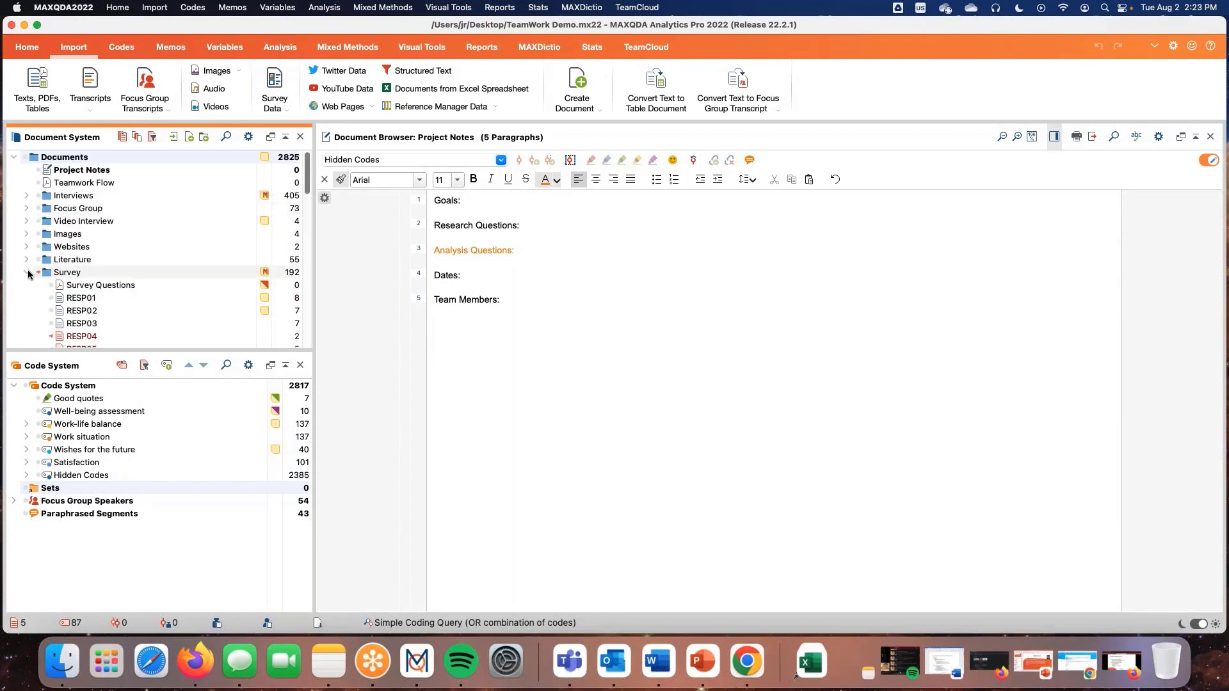
{"action": "right_click", "coordinate": [61, 314]}
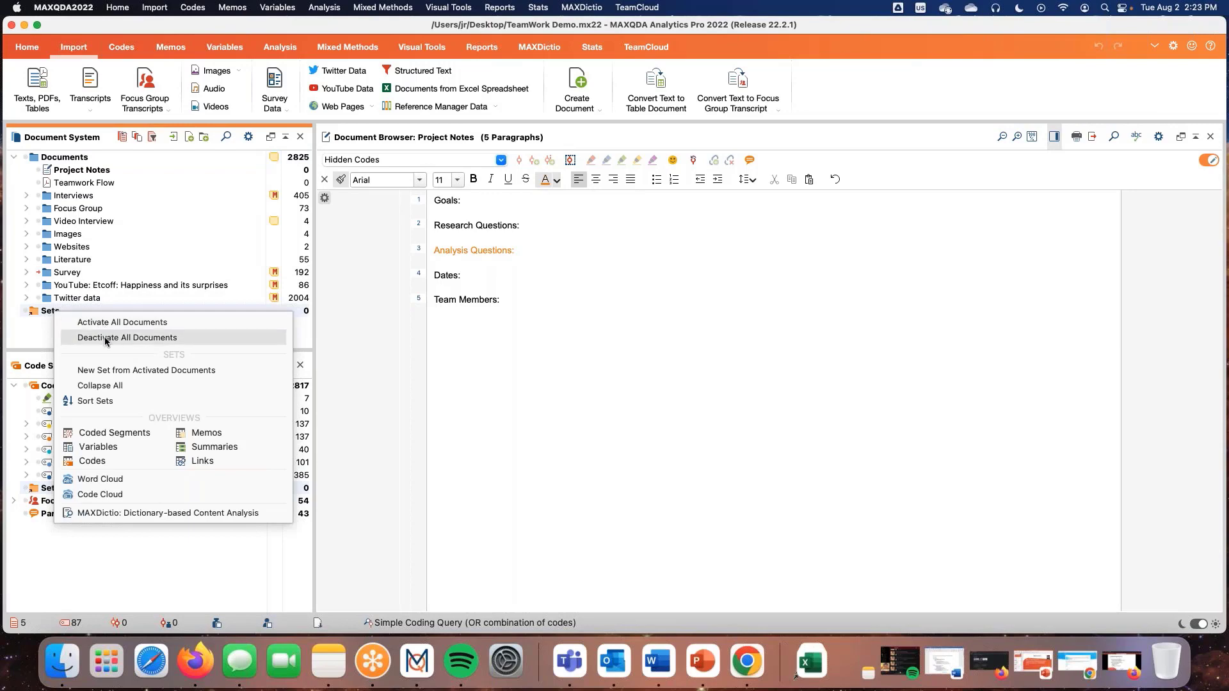
{"action": "left_click", "coordinate": [111, 371]}
- Name the new document set with the two team members' first names and collapse it
{"action": "scroll", "coordinate": [128, 329], "scroll_direction": "down", "scroll_amount": 3}
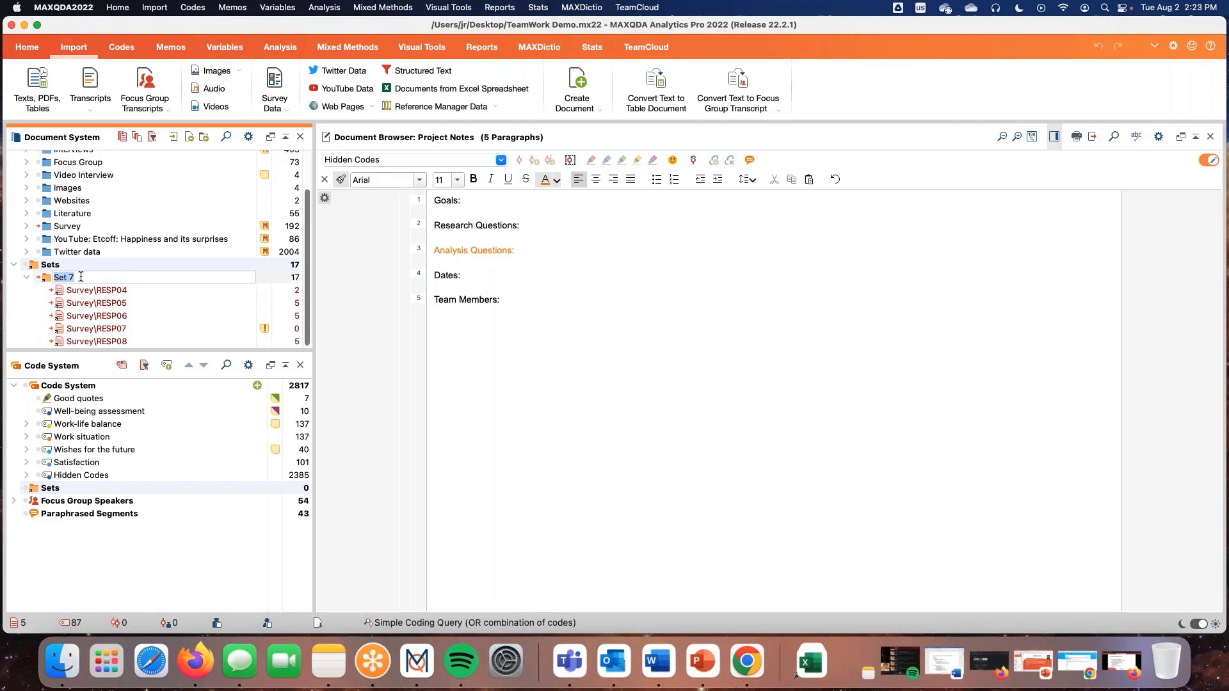
{"action": "type", "text": "Team"}
{"action": "key", "text": "BackSpace"}
{"action": "key", "text": "BackSpace"}
{"action": "key", "text": "BackSpace"}
{"action": "key", "text": "BackSpace"}
{"action": "type", "text": "Andrew & Tina"}
{"action": "left_click", "coordinate": [362, 336]}
{"action": "left_click", "coordinate": [27, 277]}
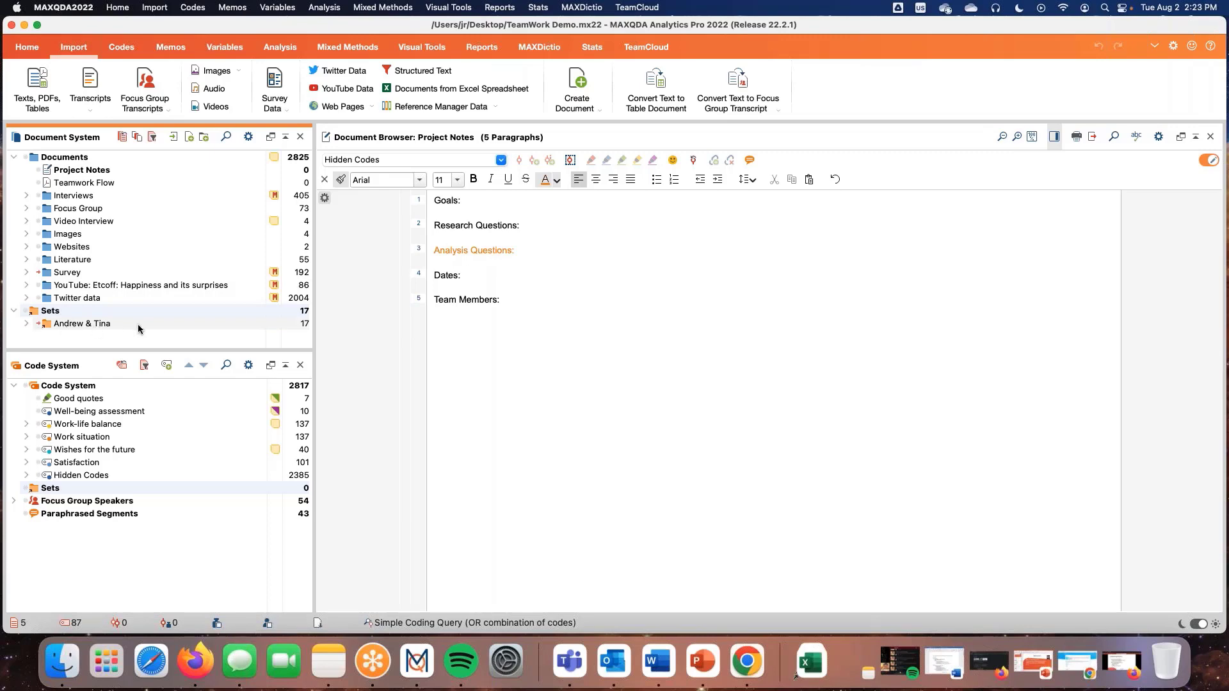
- Attach a memo to the new set reading "When this needs to be completed." and "Analysis questions/research questions", then close it
{"action": "double_click", "coordinate": [273, 325]}
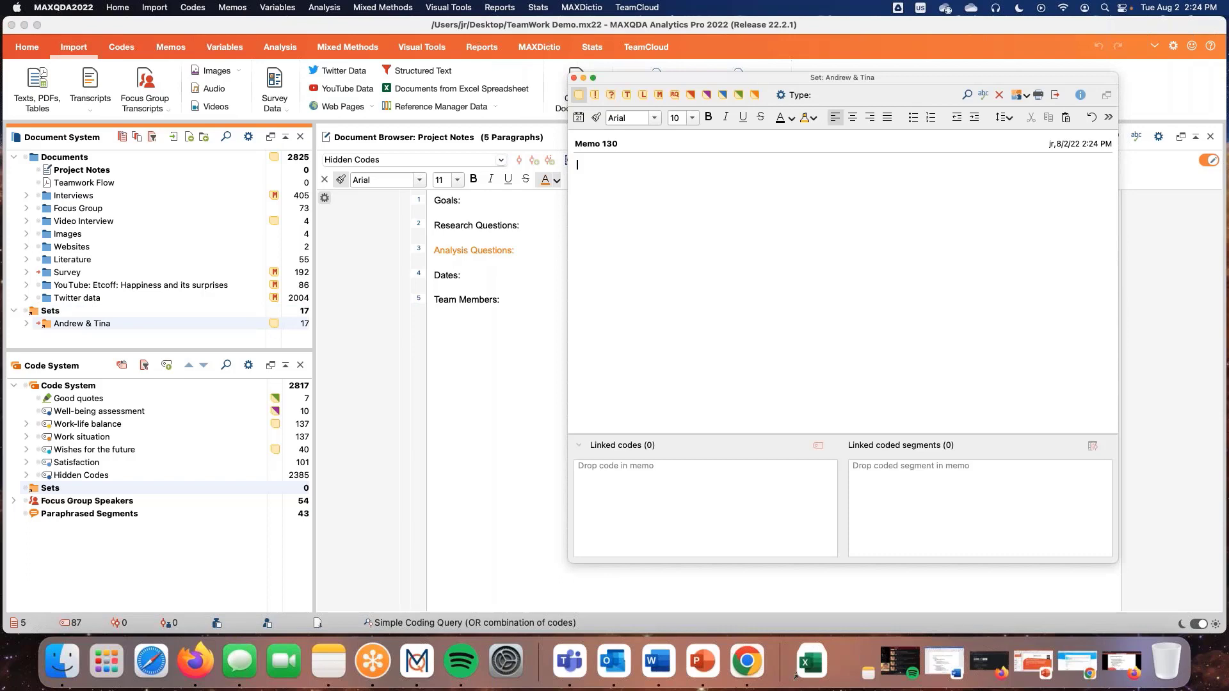
{"action": "type", "text": "When this needs to be complted"}
{"action": "key", "text": "BackSpace"}
{"action": "key", "text": "BackSpace"}
{"action": "type", "text": "eted.  "}
{"action": "type", "text": "Analy"}
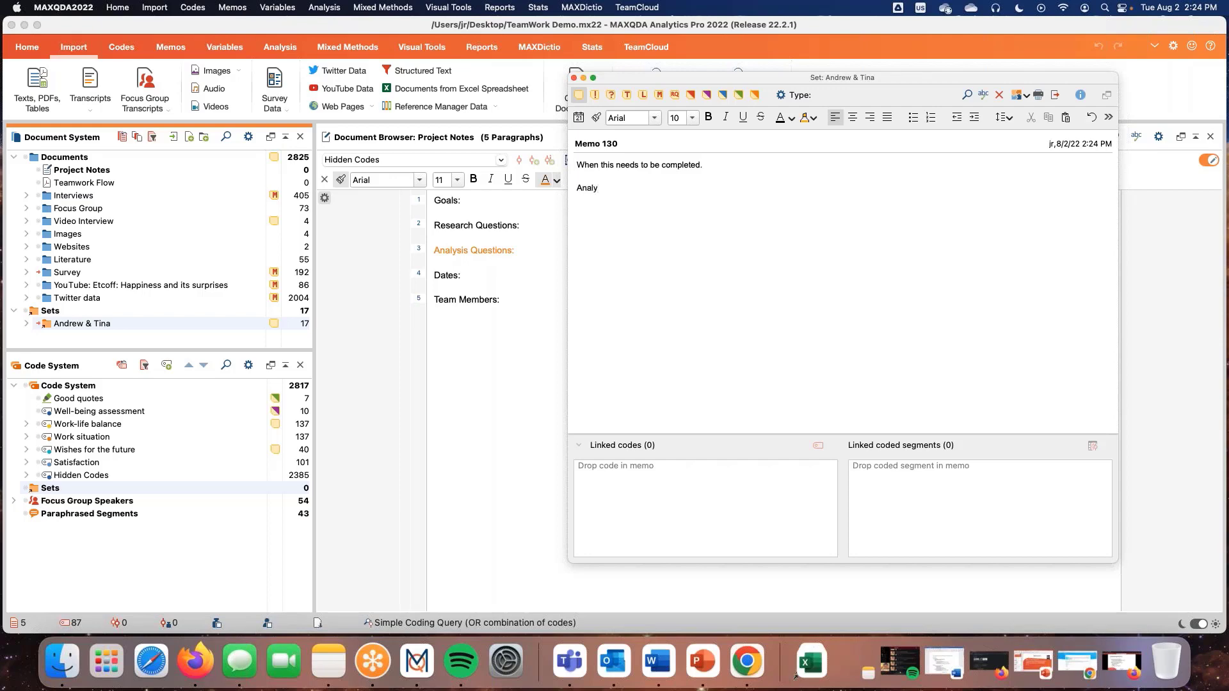
{"action": "type", "text": "sis questions/research questions"}
{"action": "double_click", "coordinate": [632, 80]}
{"action": "left_click", "coordinate": [617, 77]}
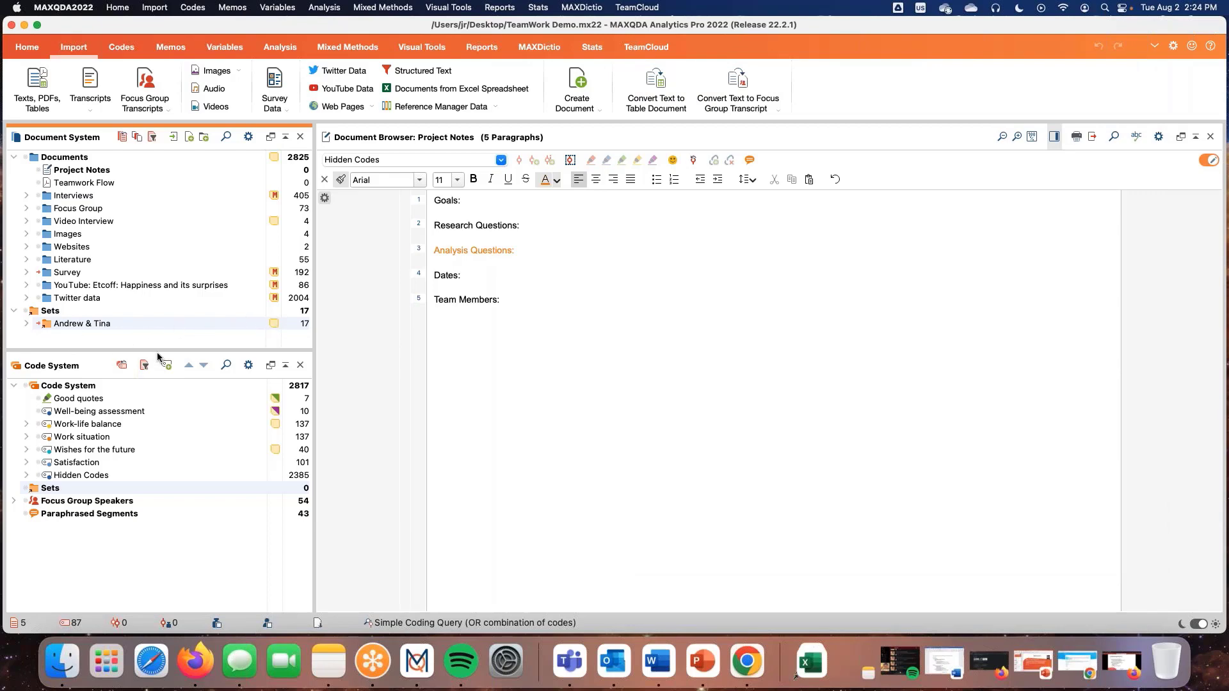
- Enlarge the document list, expand the new set and assign the colour green to Survey\RESP04
{"action": "left_click_drag", "start_coordinate": [157, 354], "coordinate": [157, 370]}
{"action": "left_click", "coordinate": [23, 324]}
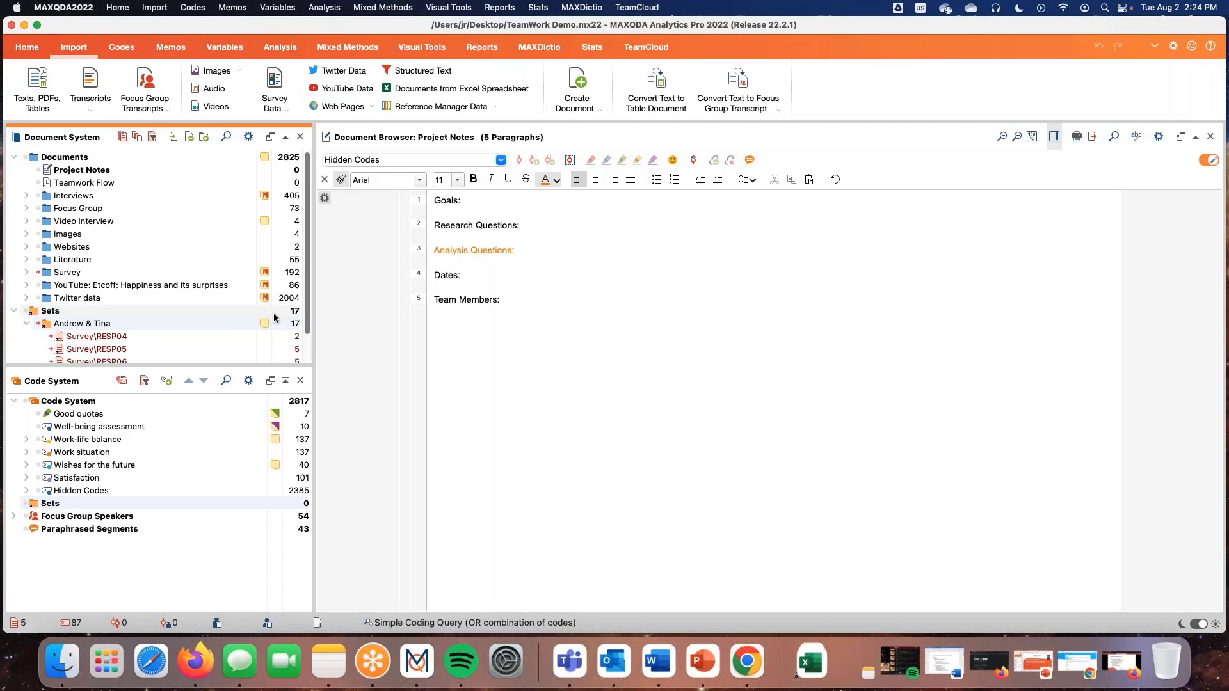
{"action": "scroll", "coordinate": [118, 314], "scroll_direction": "down", "scroll_amount": 1}
{"action": "right_click", "coordinate": [94, 308]}
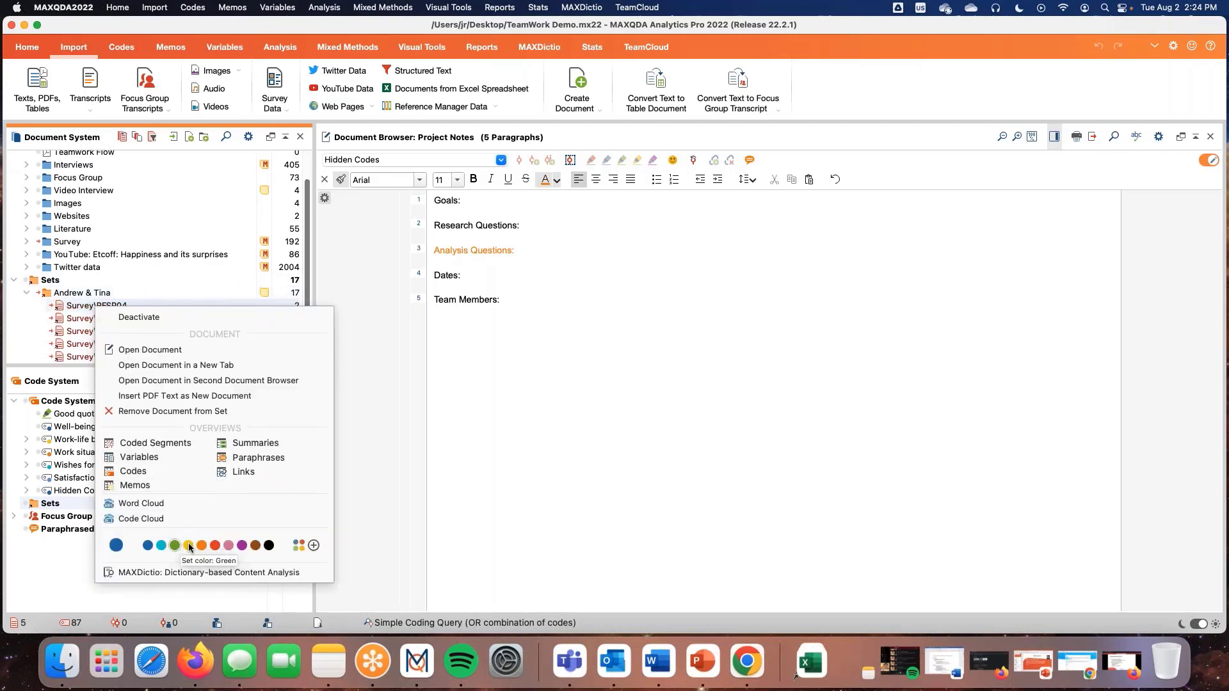
{"action": "left_click", "coordinate": [279, 295]}
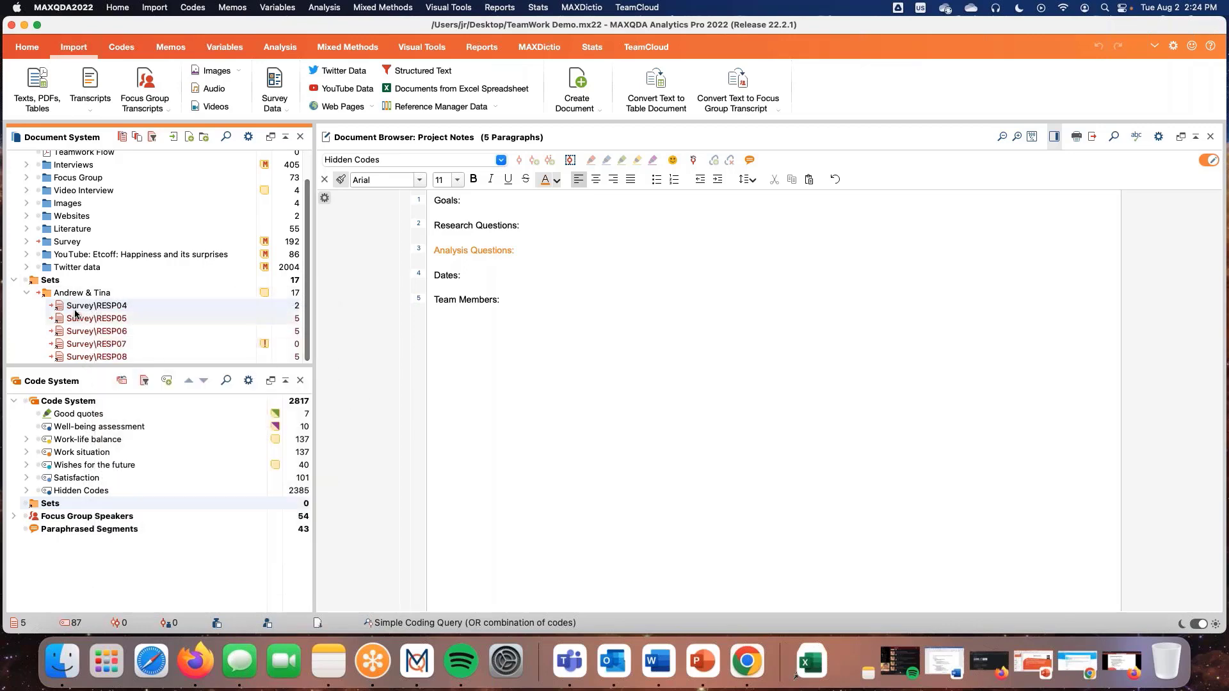
{"action": "right_click", "coordinate": [79, 312]}
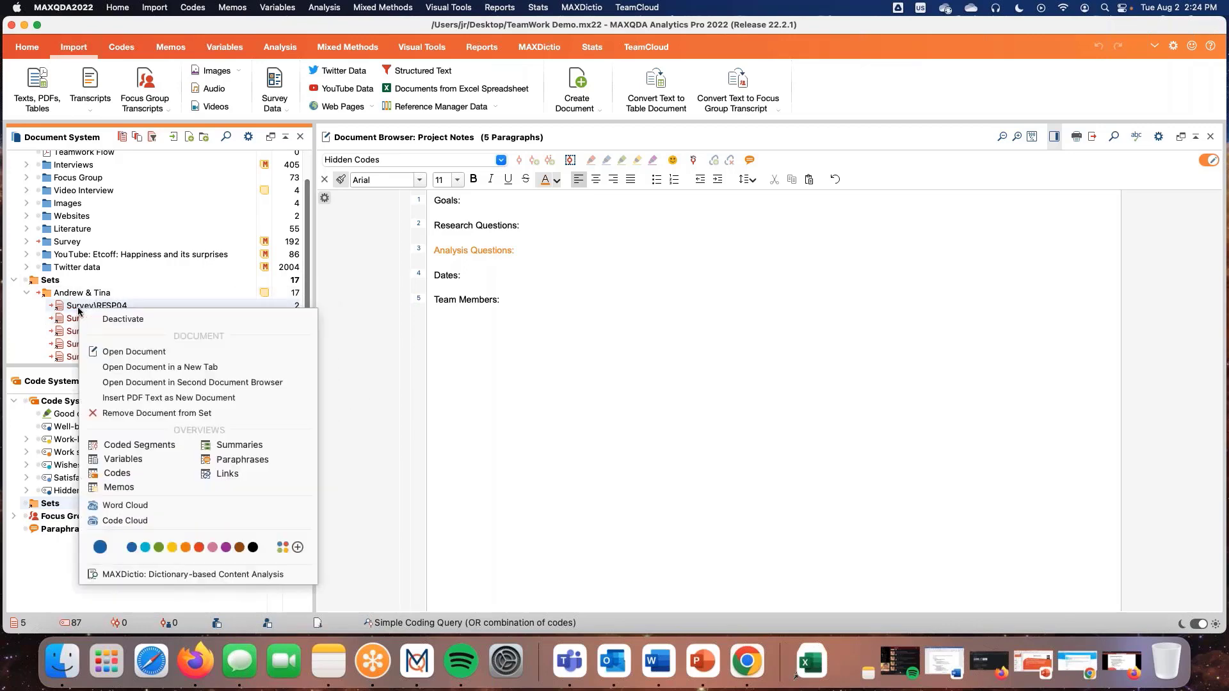
{"action": "left_click", "coordinate": [157, 547]}
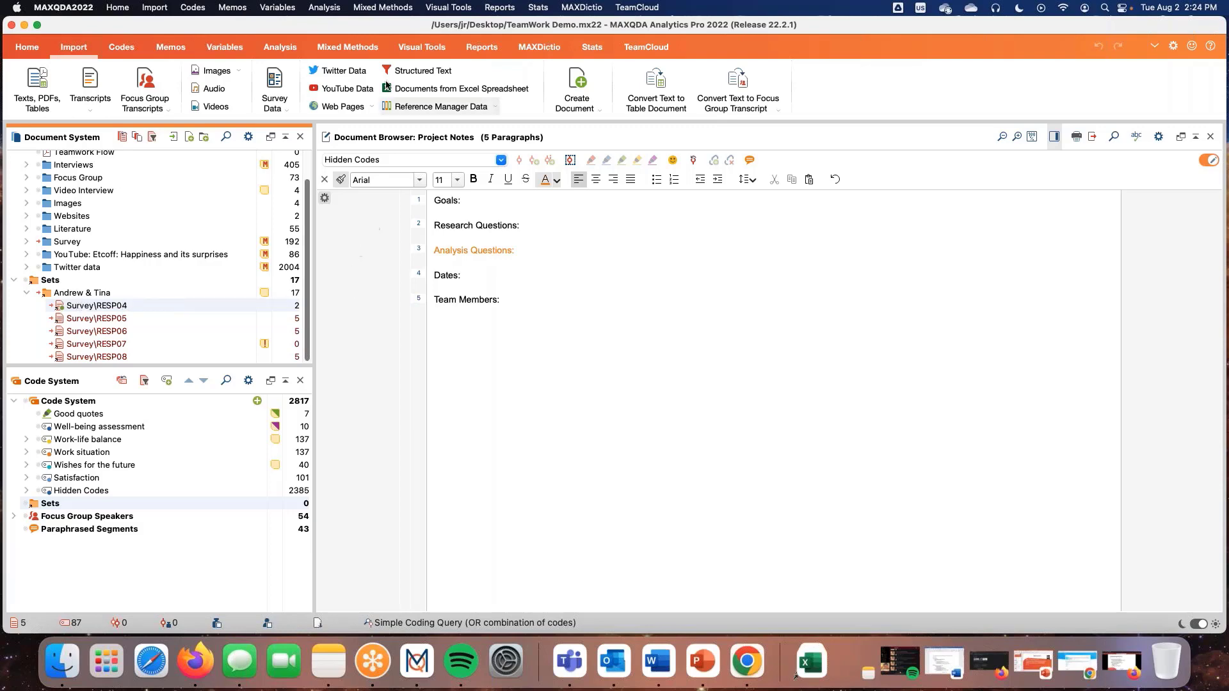
- Look at the Teamwork options for exporting and importing project data through an exchange file
{"action": "left_click", "coordinate": [28, 48]}
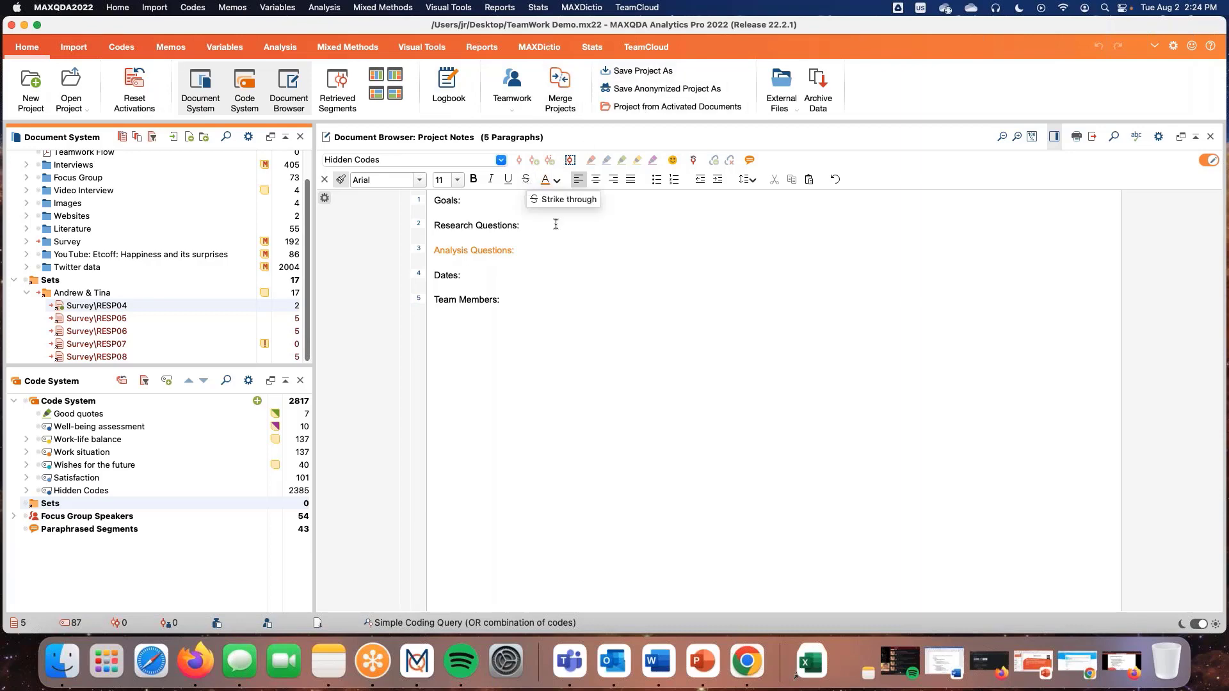
{"action": "left_click", "coordinate": [511, 112]}
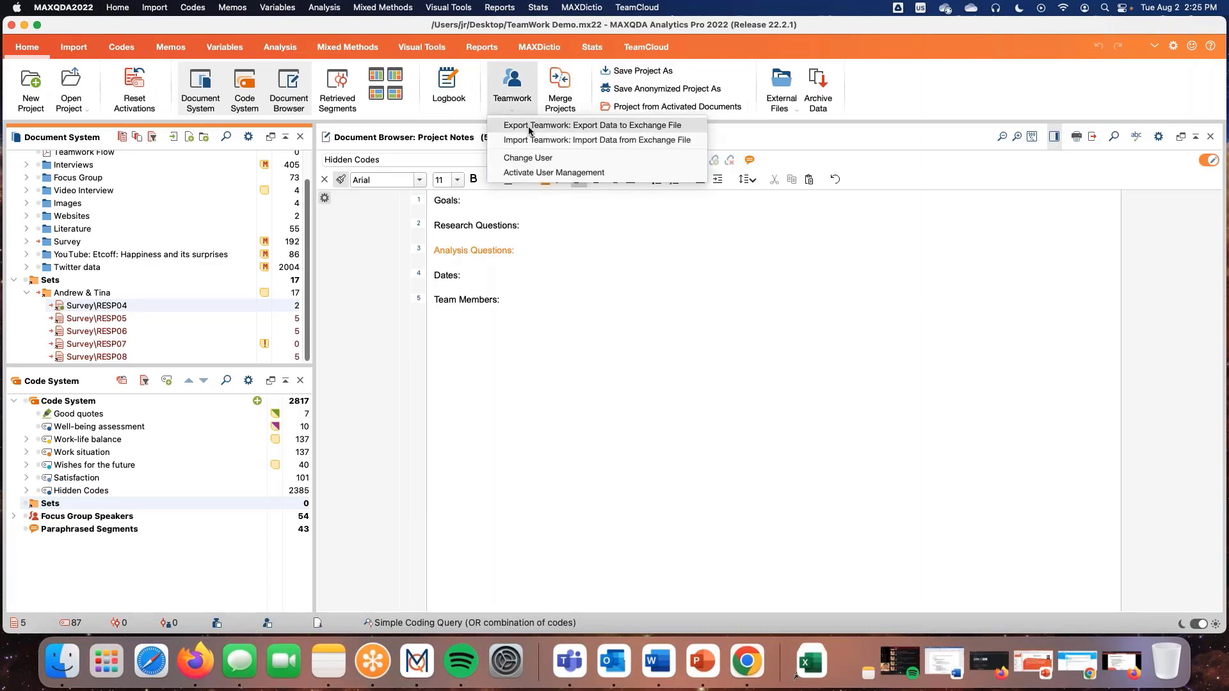
{"action": "left_click", "coordinate": [662, 267]}
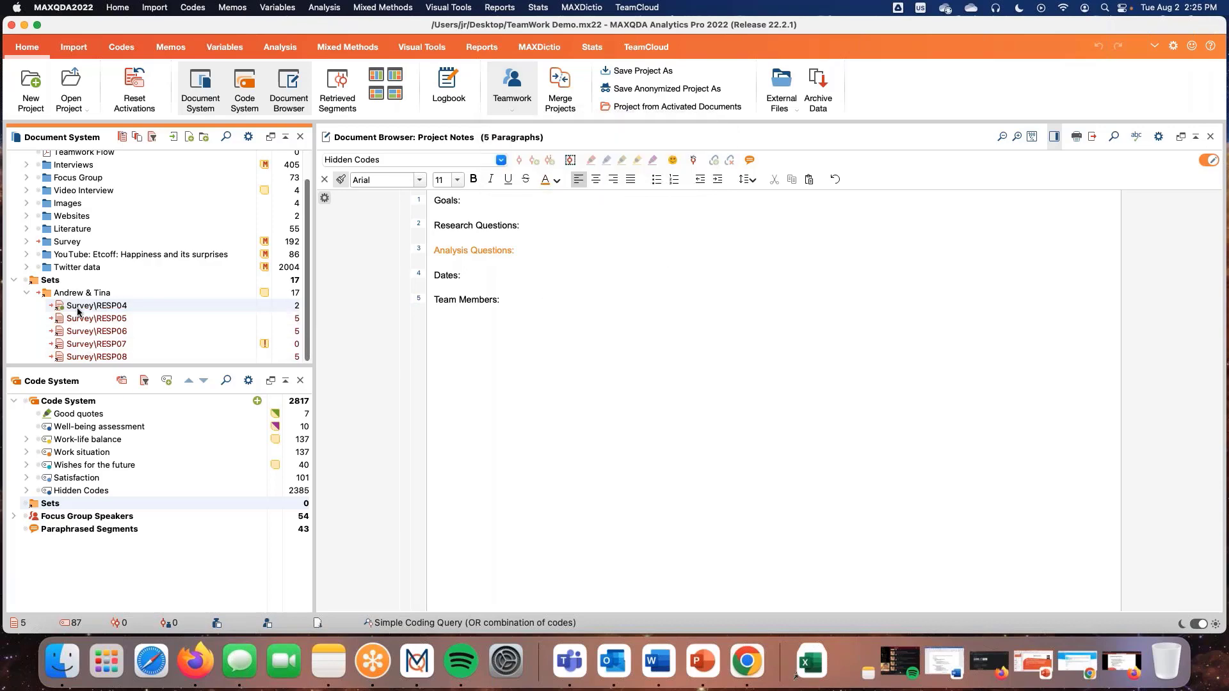
- Look at the colour choices for activating documents by color, then leave without activating any
{"action": "left_click", "coordinate": [138, 142]}
{"action": "left_click", "coordinate": [172, 176]}
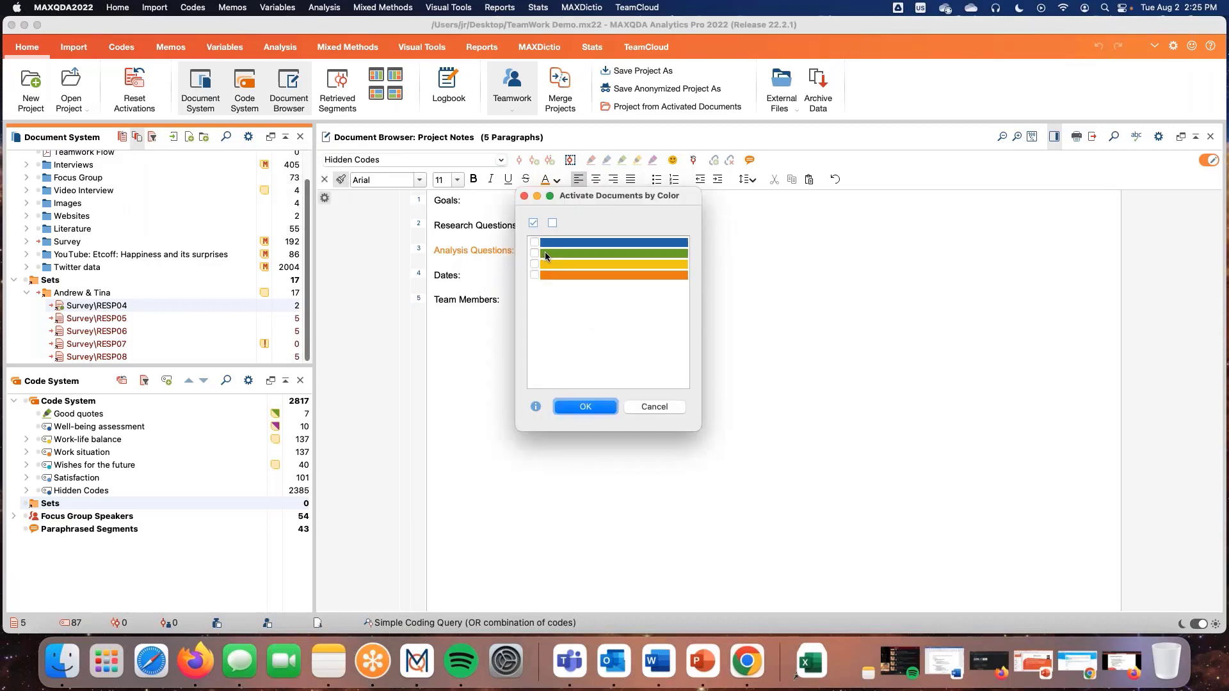
{"action": "left_click", "coordinate": [654, 407]}
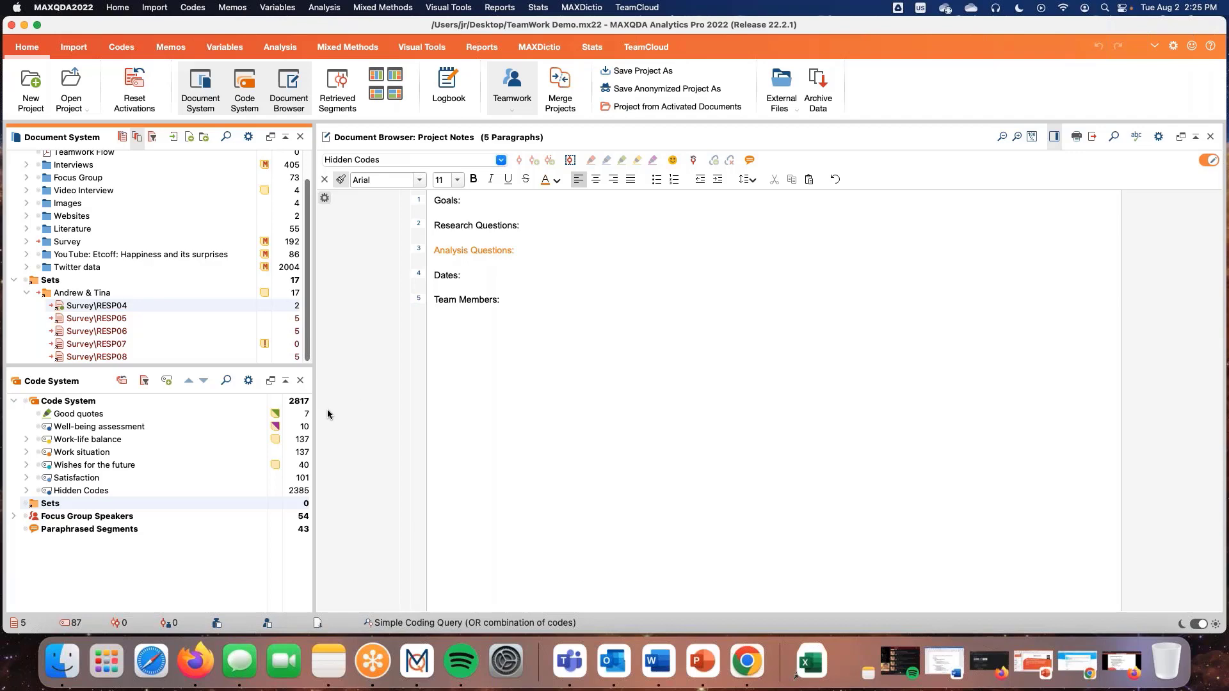
- Collapse the team members' document set and shrink the document list to give the code list more room
{"action": "left_click_drag", "start_coordinate": [192, 365], "coordinate": [192, 335]}
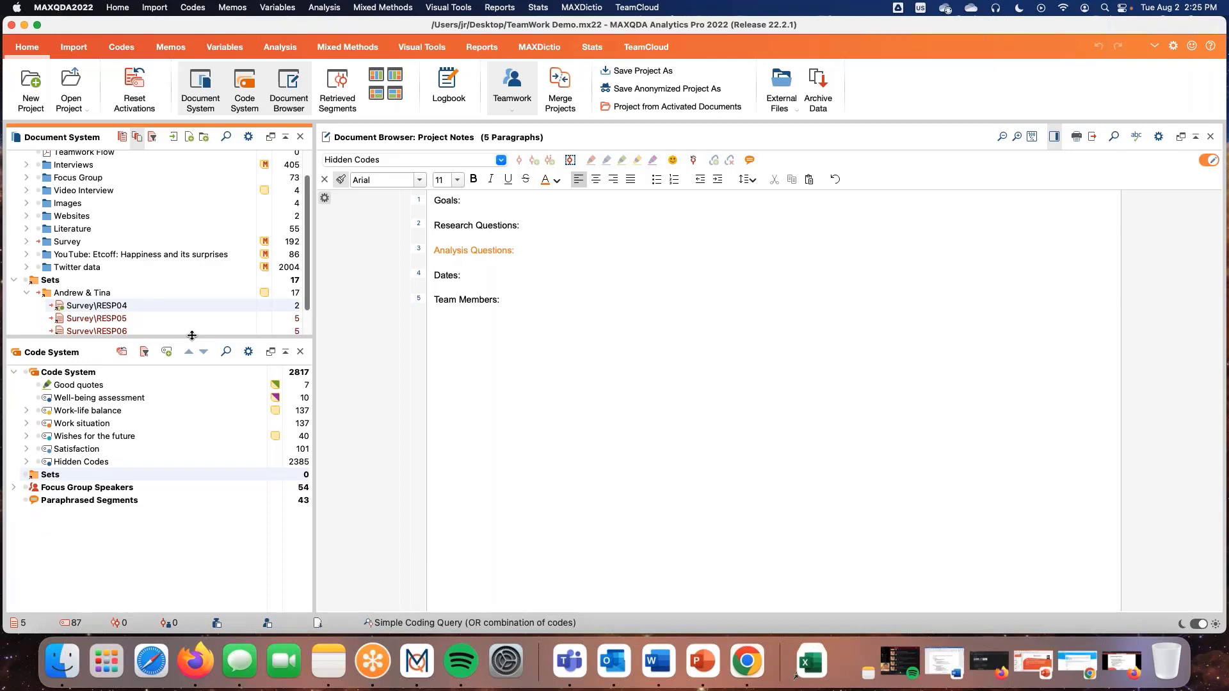
{"action": "left_click_drag", "start_coordinate": [192, 335], "coordinate": [192, 356]}
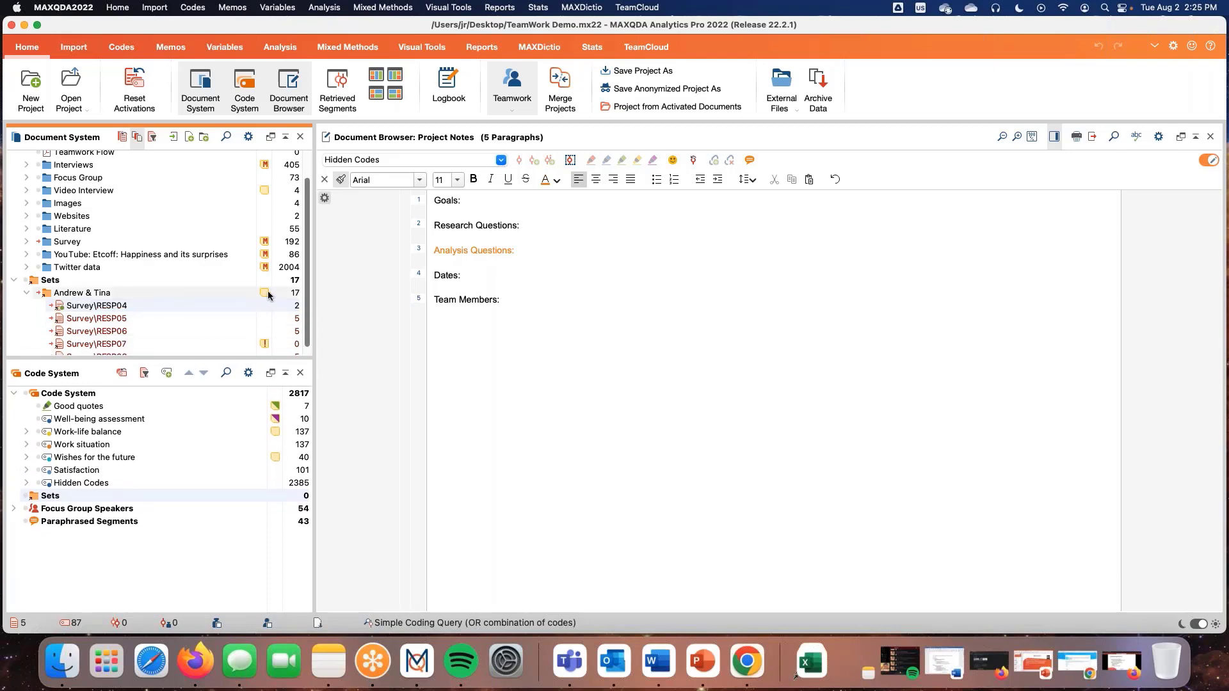
{"action": "left_click_drag", "start_coordinate": [305, 293], "coordinate": [306, 202]}
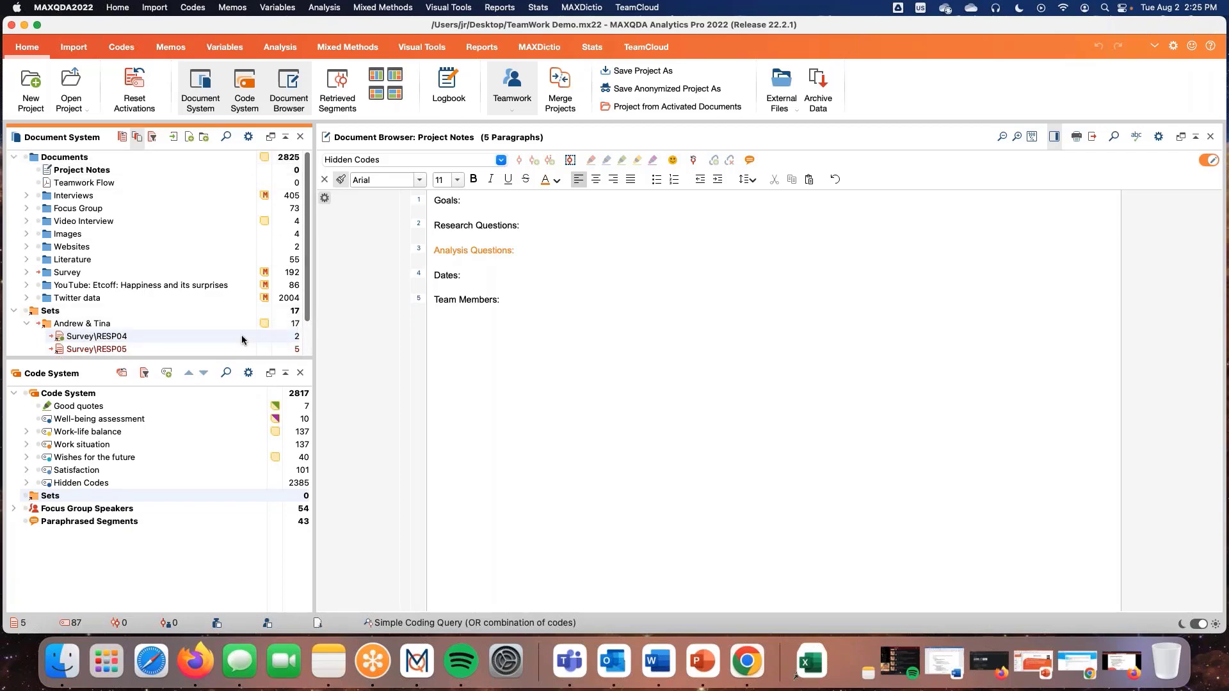
{"action": "left_click", "coordinate": [27, 324]}
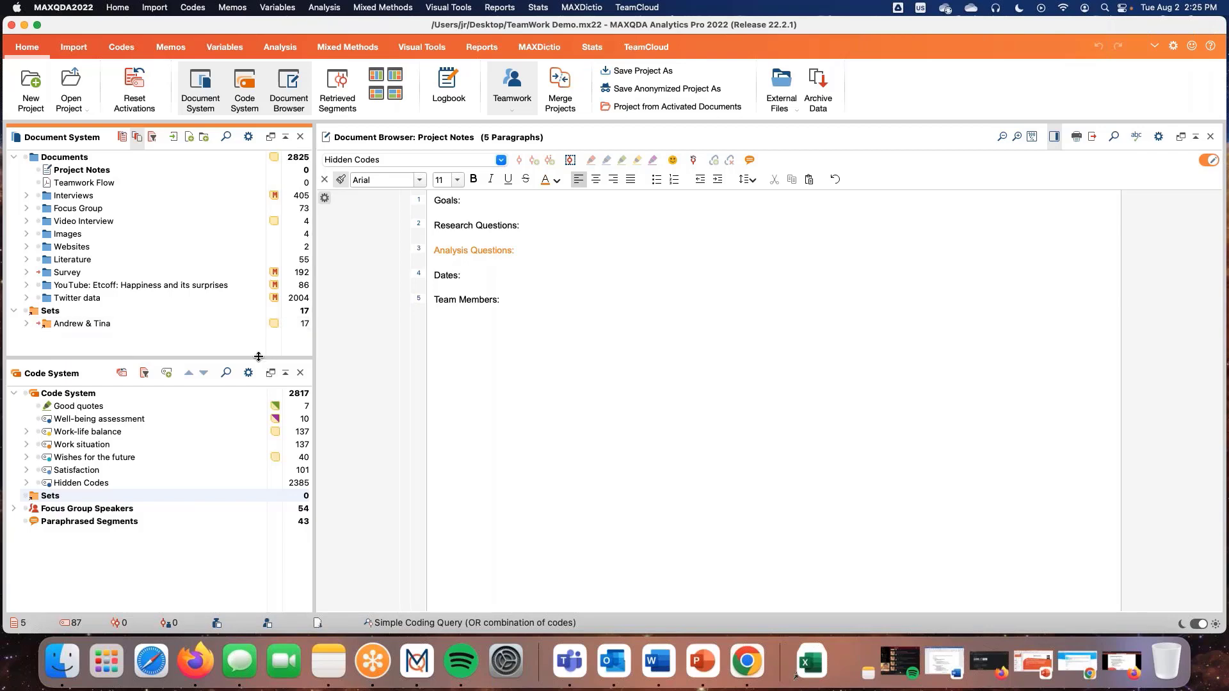
{"action": "left_click_drag", "start_coordinate": [260, 354], "coordinate": [260, 340]}
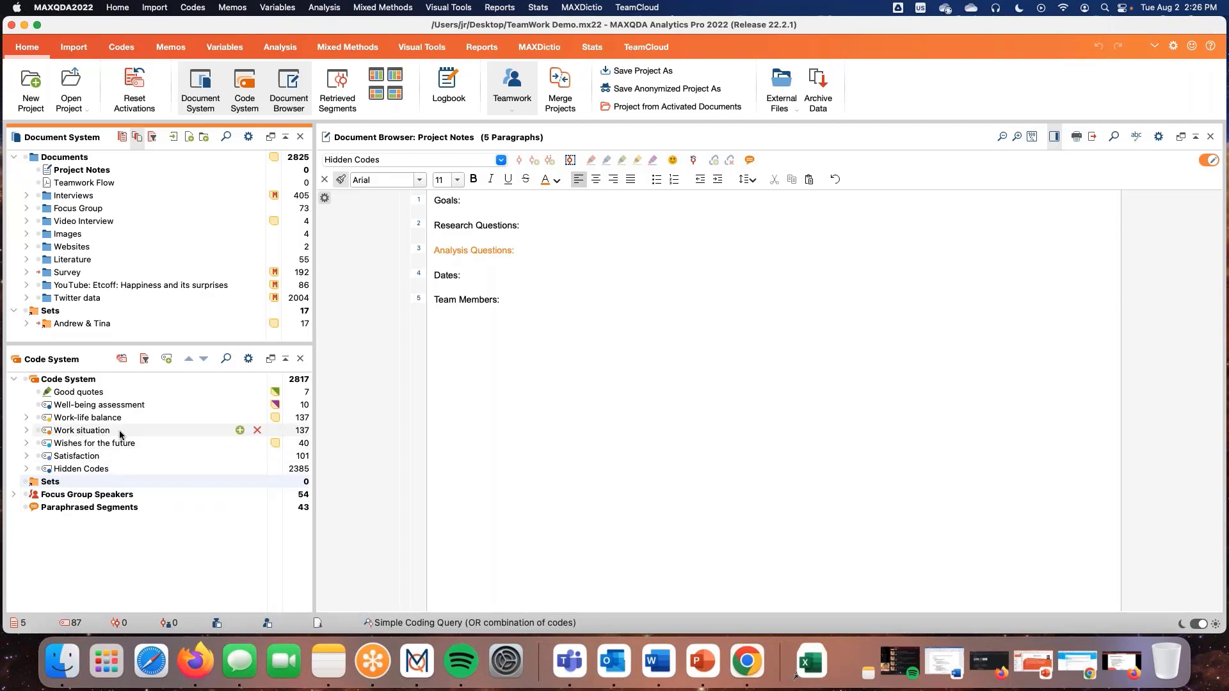
- Read the code definitions in the memos of Wishes for the future and Work-life balance, closing each memo
{"action": "double_click", "coordinate": [278, 446]}
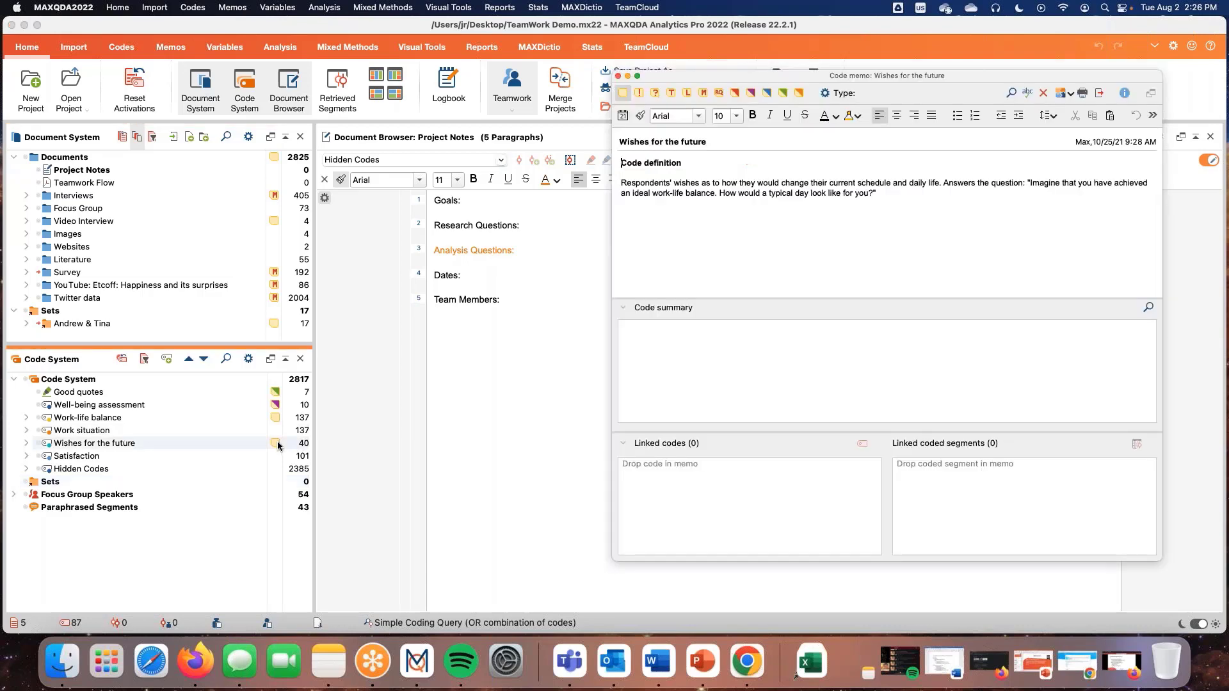
{"action": "left_click", "coordinate": [617, 77]}
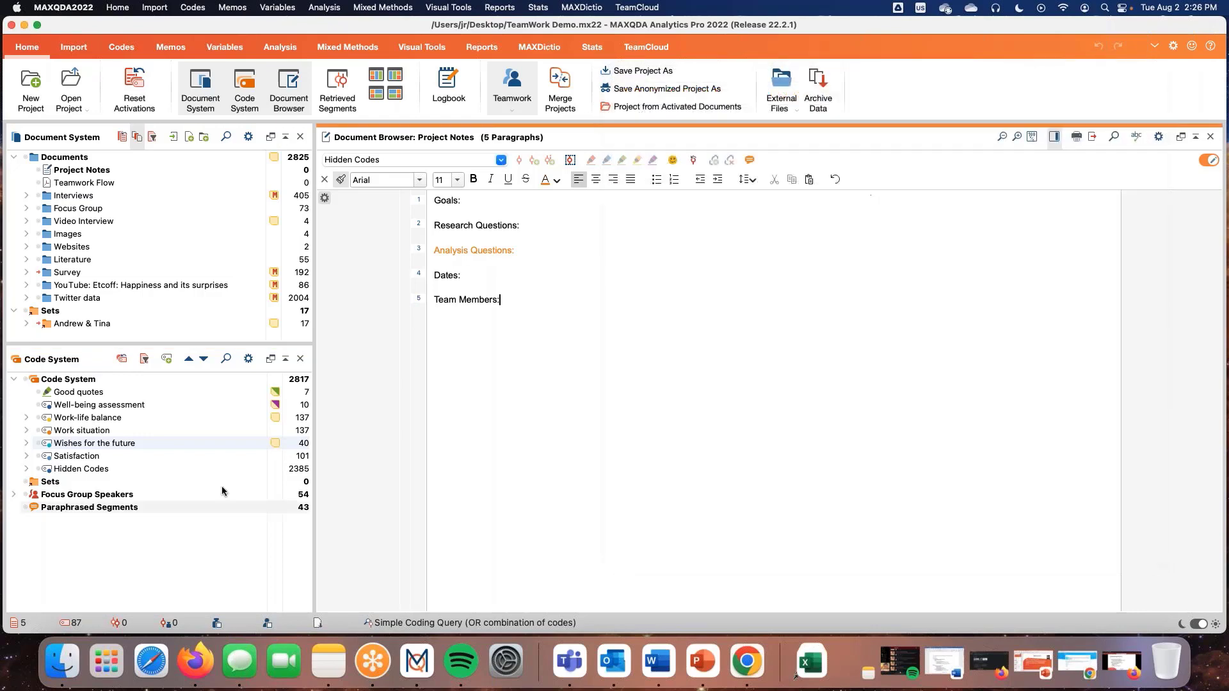
{"action": "double_click", "coordinate": [276, 419]}
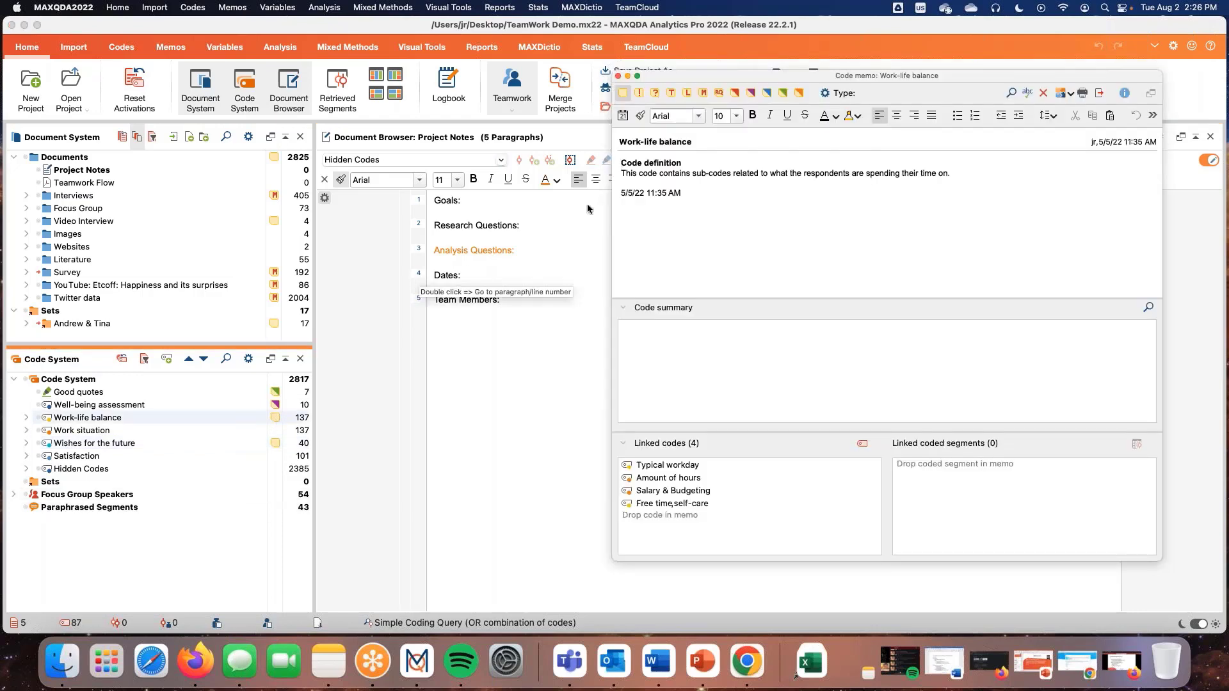
{"action": "left_click", "coordinate": [569, 151]}
- Add "Examples:" and "When it should be used and When it should NOT be used" below the definition in the Well-being assessment memo, then close it
{"action": "left_click", "coordinate": [274, 405]}
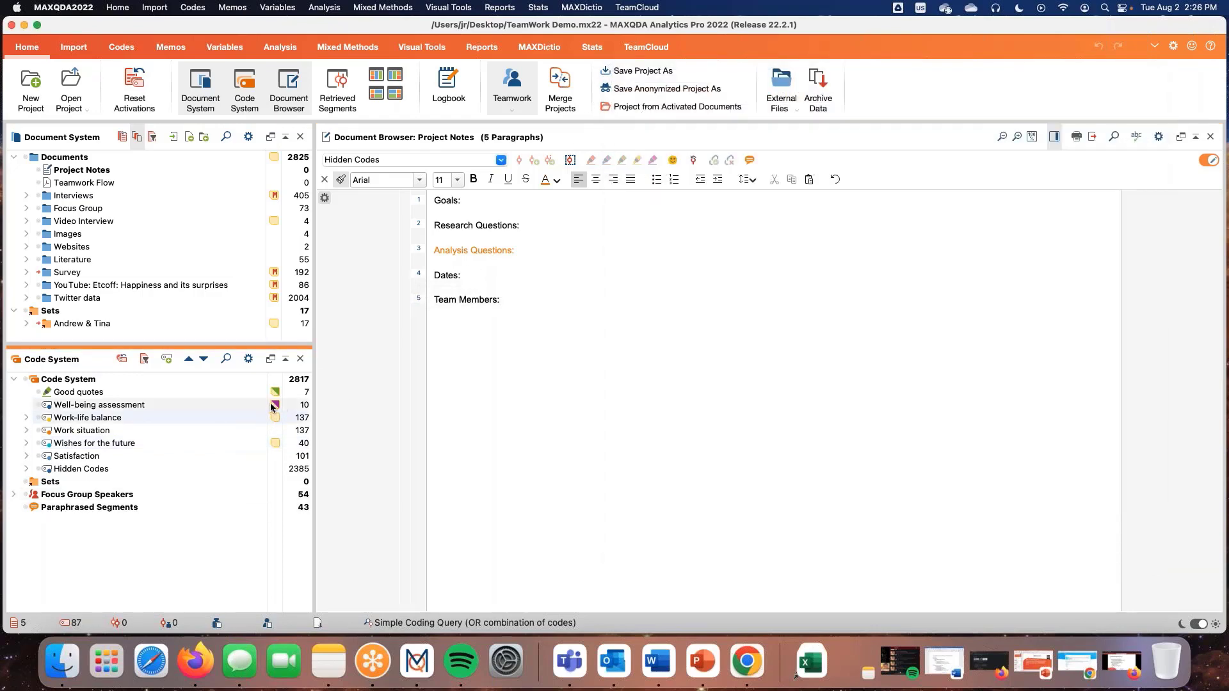
{"action": "double_click", "coordinate": [274, 405]}
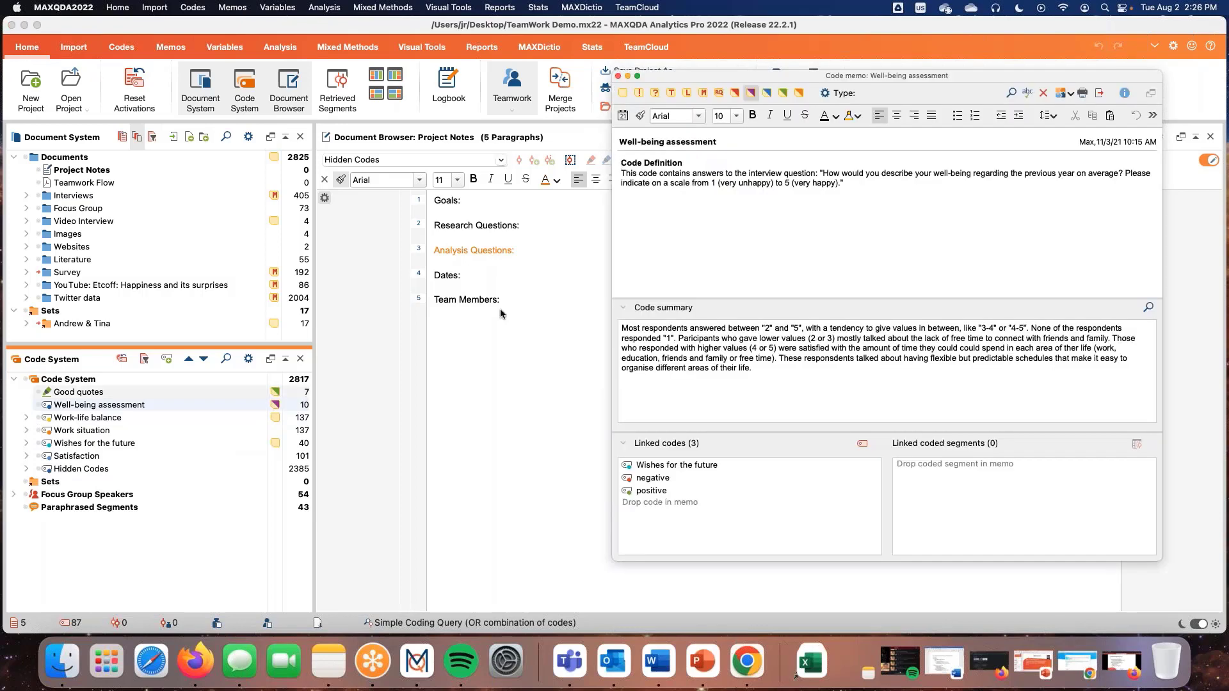
{"action": "left_click_drag", "start_coordinate": [713, 75], "coordinate": [659, 98]}
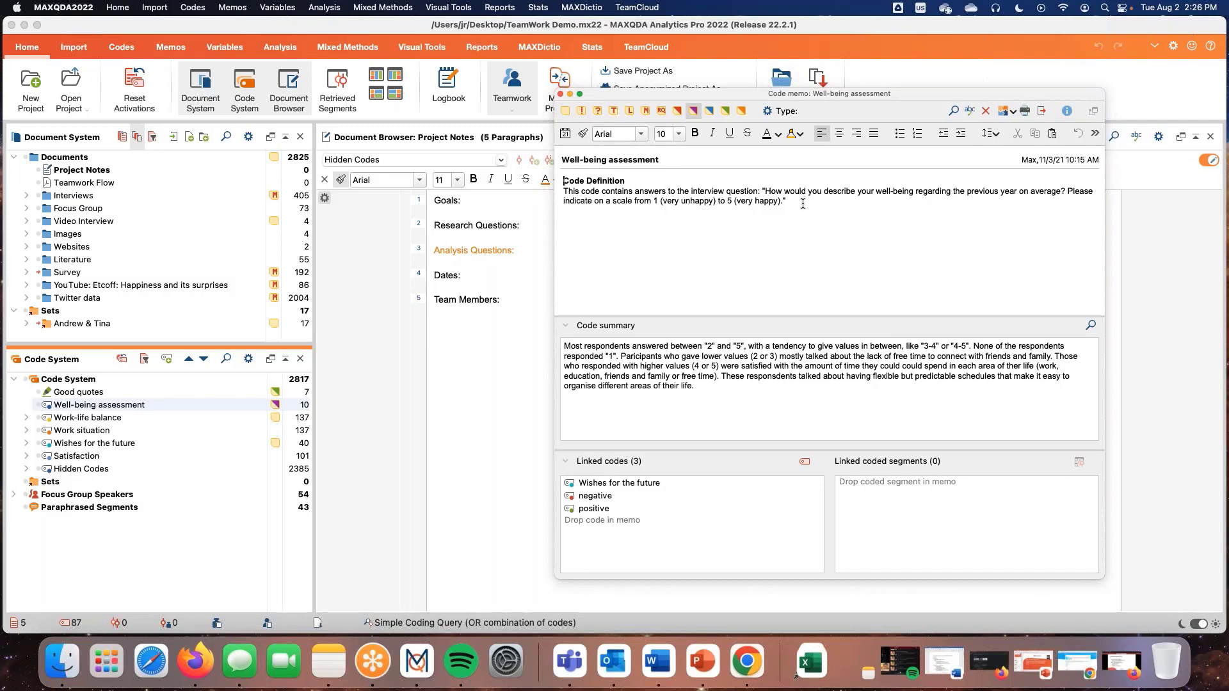
{"action": "left_click_drag", "start_coordinate": [563, 181], "coordinate": [854, 203]}
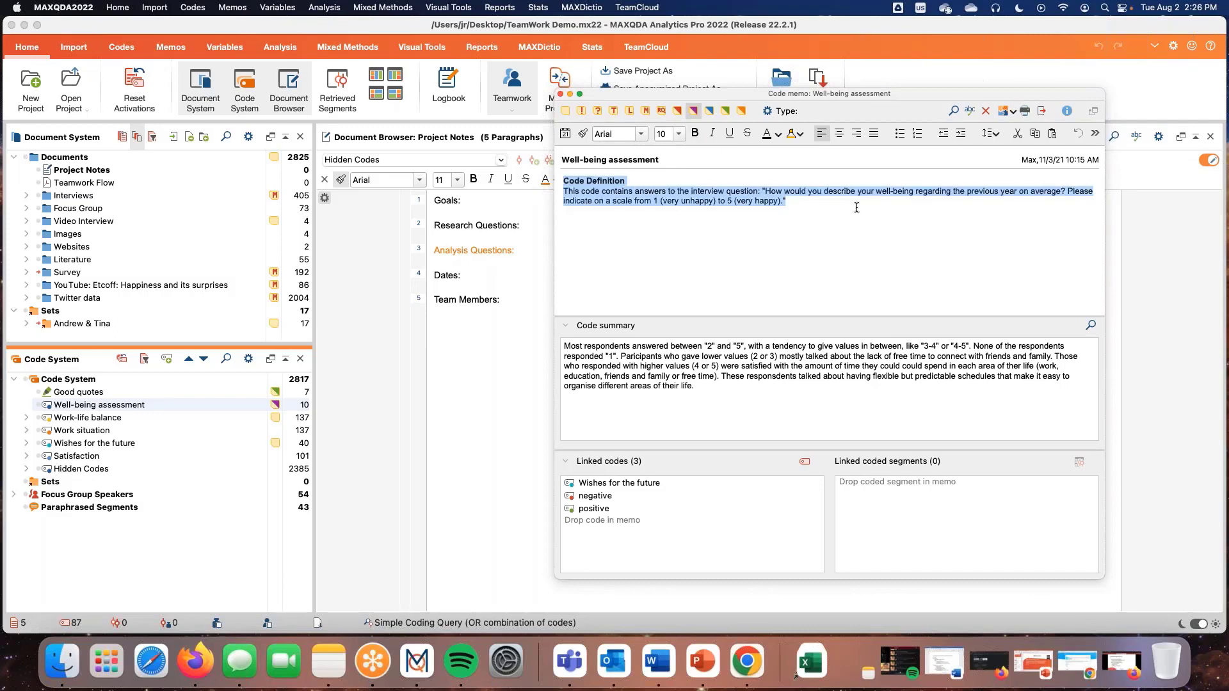
{"action": "left_click", "coordinate": [856, 207]}
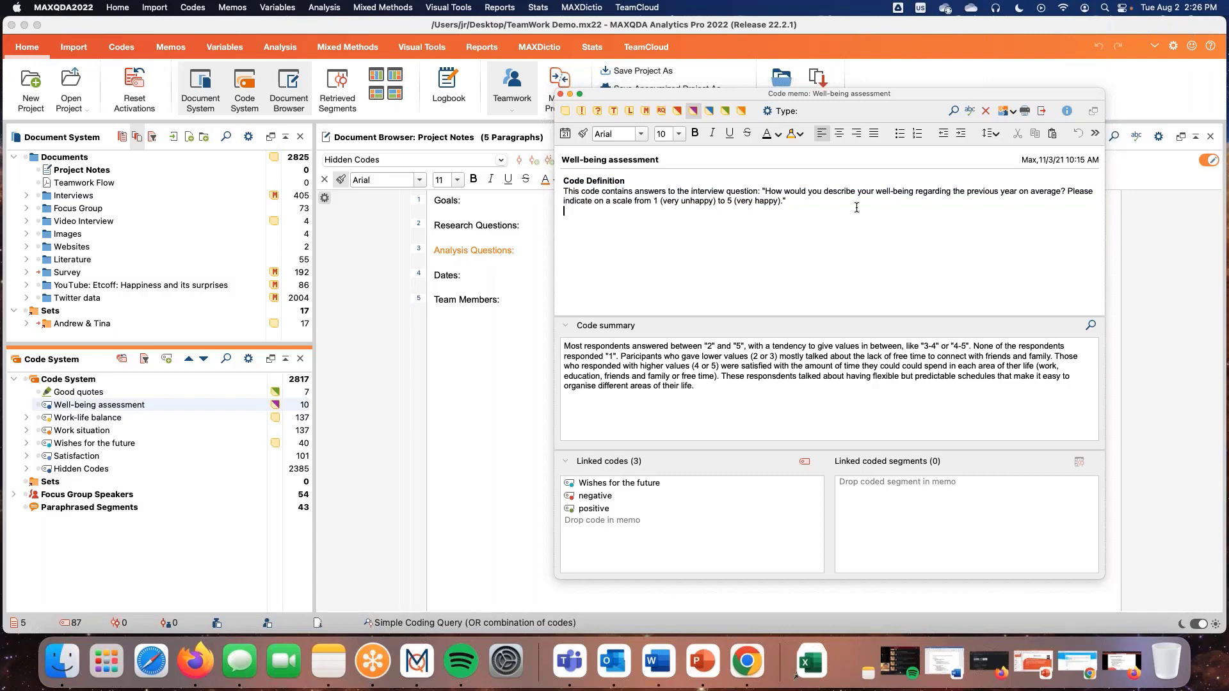
{"action": "type", "text": "Examples"}
{"action": "type", "text": ":"}
{"action": "type", "text": "When it should "}
{"action": "type", "text": "be used "}
{"action": "type", "text": "and When it shoul"}
{"action": "type", "text": "d N"}
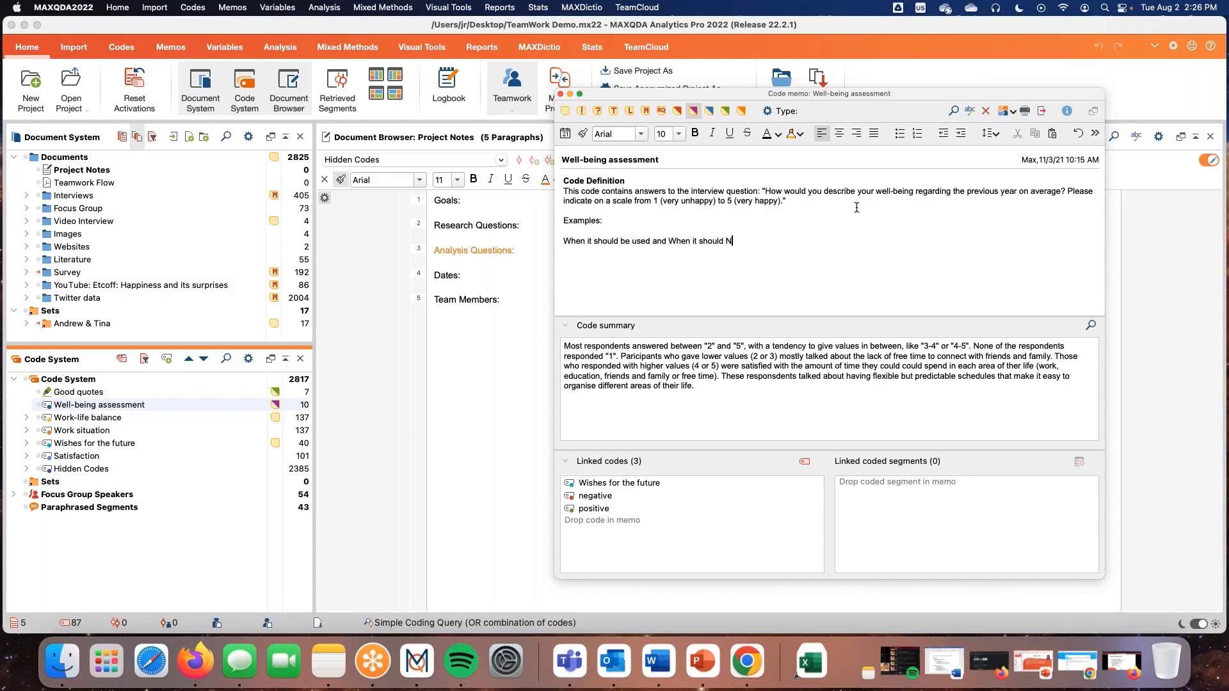
{"action": "type", "text": "OT be used"}
{"action": "left_click", "coordinate": [560, 94]}
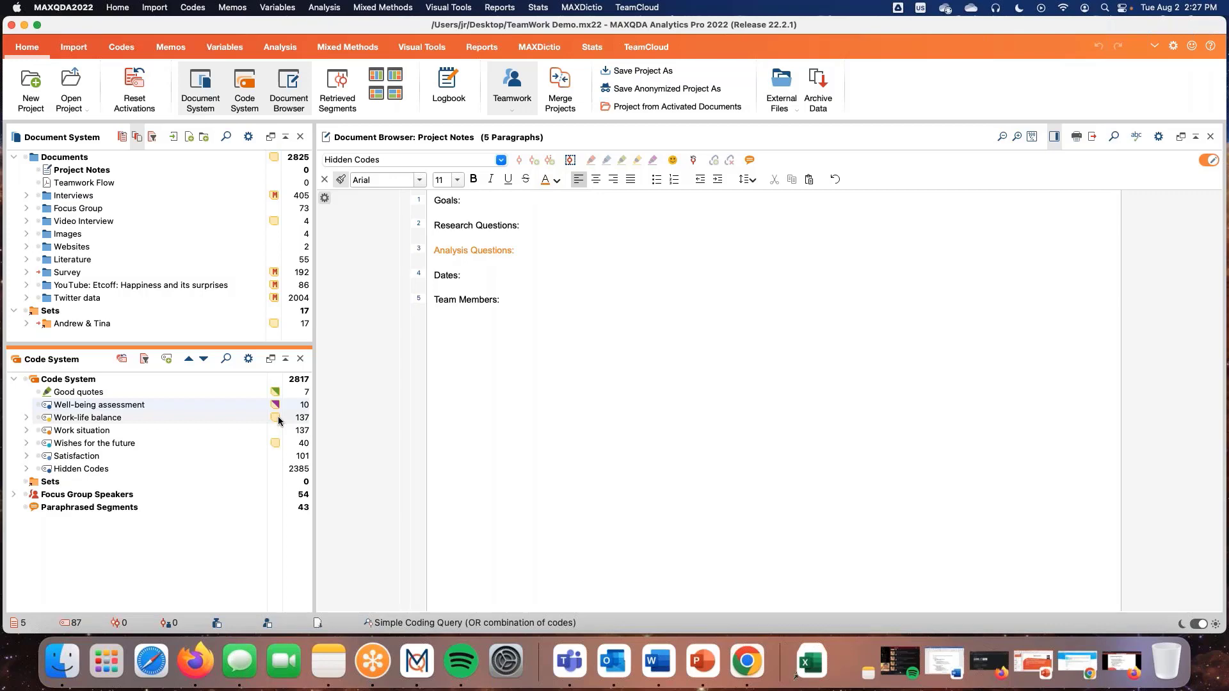
- Create a new top-level code named "Unsure" in the code system
{"action": "left_click", "coordinate": [91, 380]}
{"action": "left_click", "coordinate": [257, 379]}
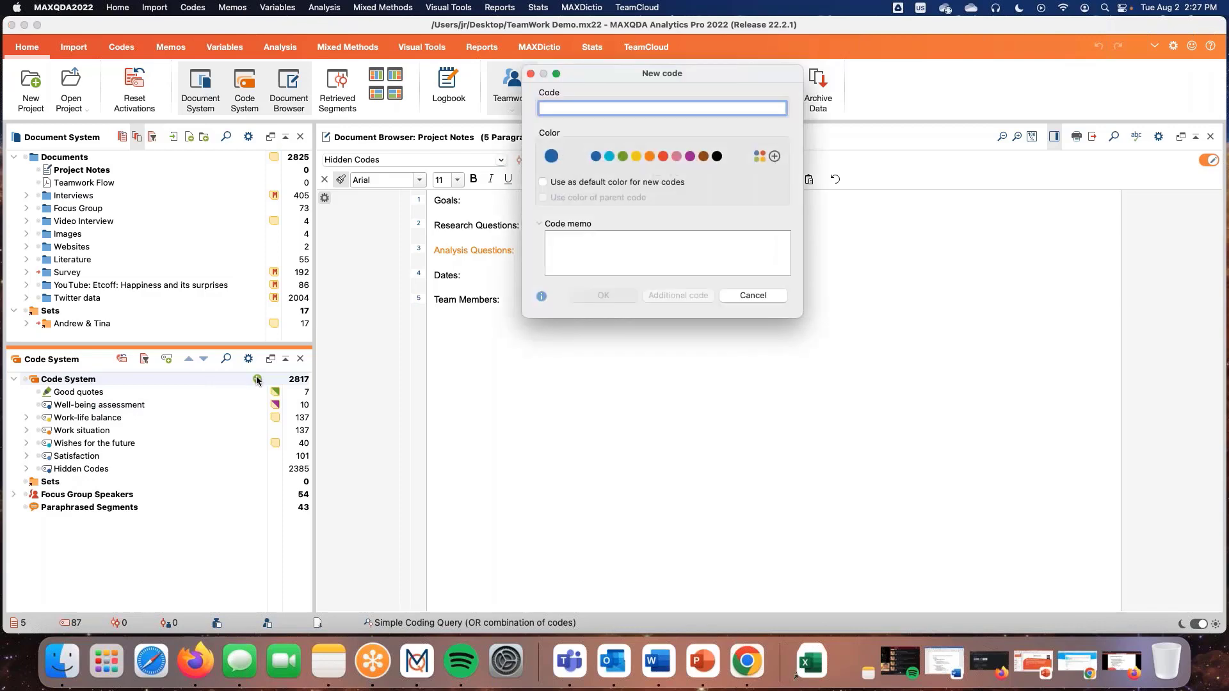
{"action": "type", "text": "Unsure"}
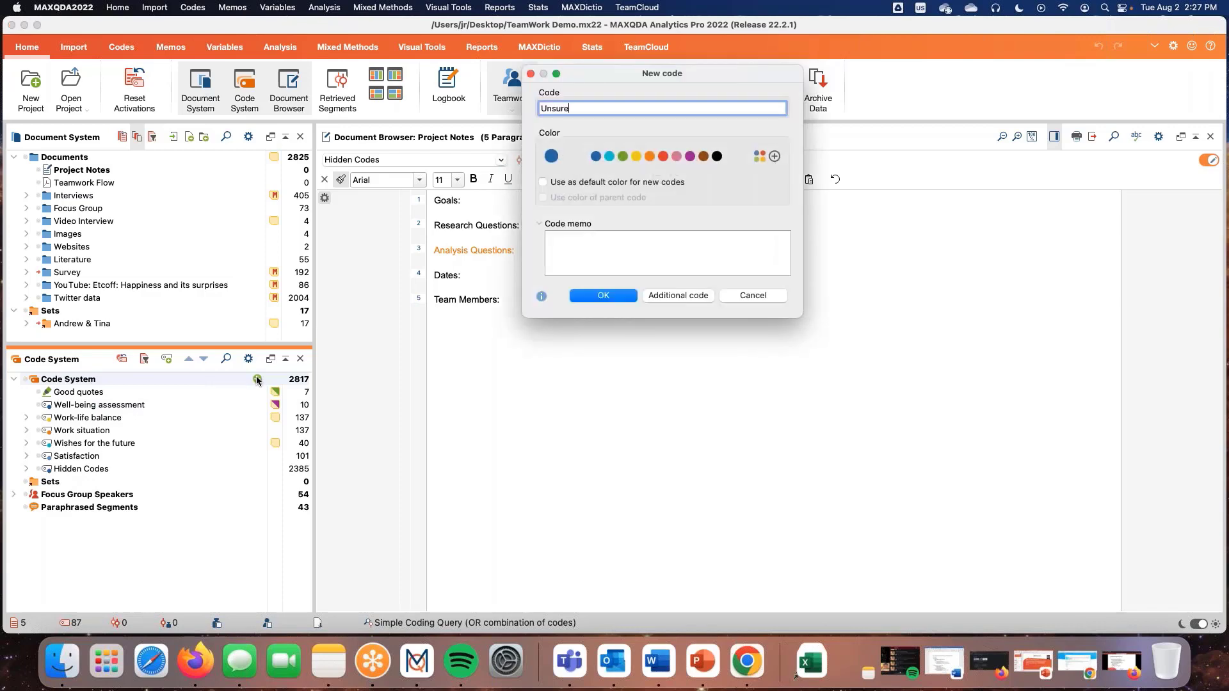
{"action": "key", "text": "Return"}
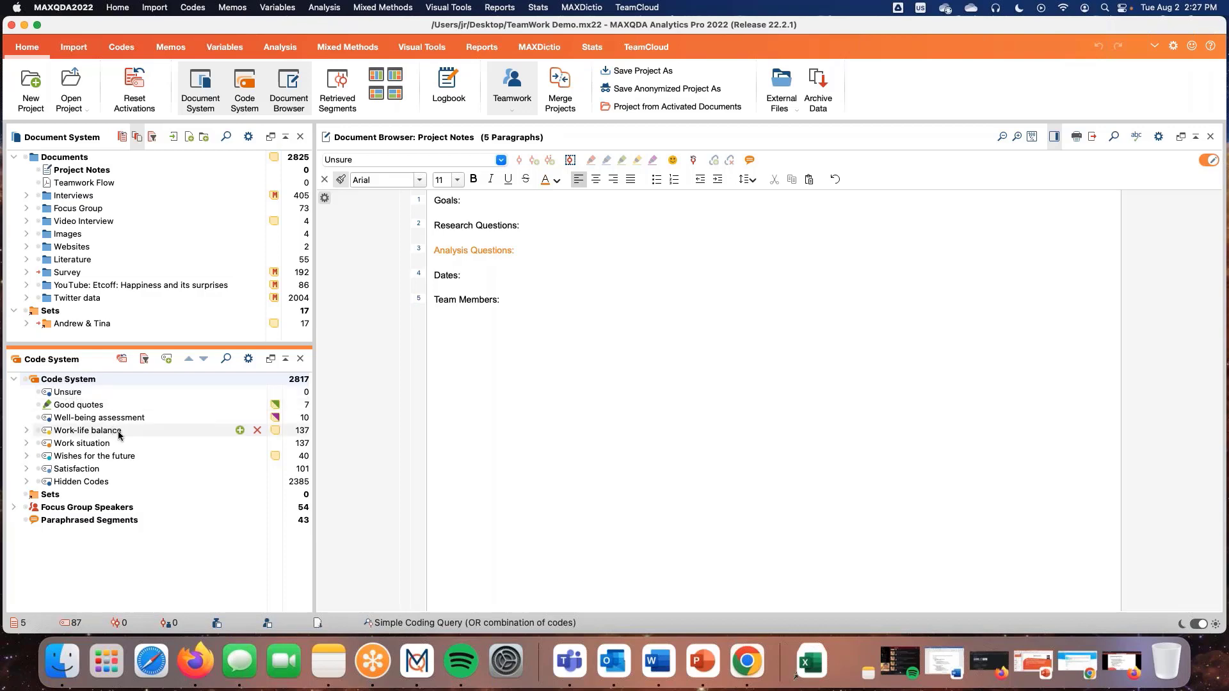
- Make Unsure a subcode of Work-life balance, then collapse that parent code
{"action": "left_click", "coordinate": [26, 430]}
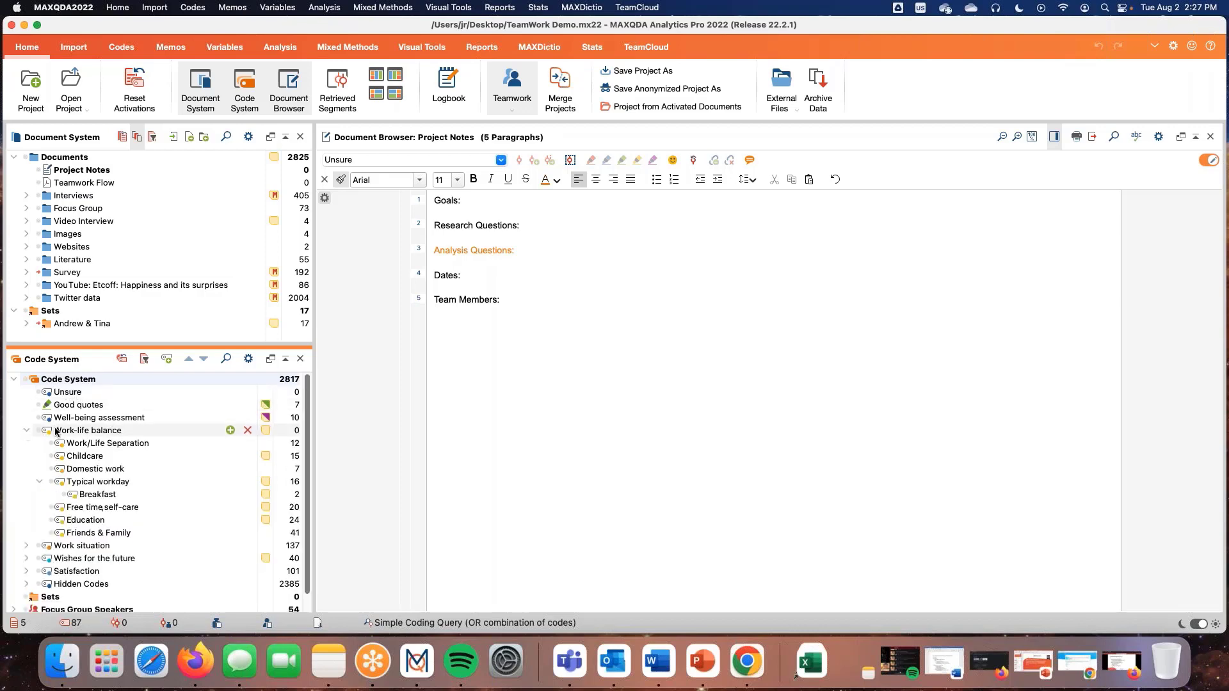
{"action": "left_click_drag", "start_coordinate": [75, 395], "coordinate": [83, 432]}
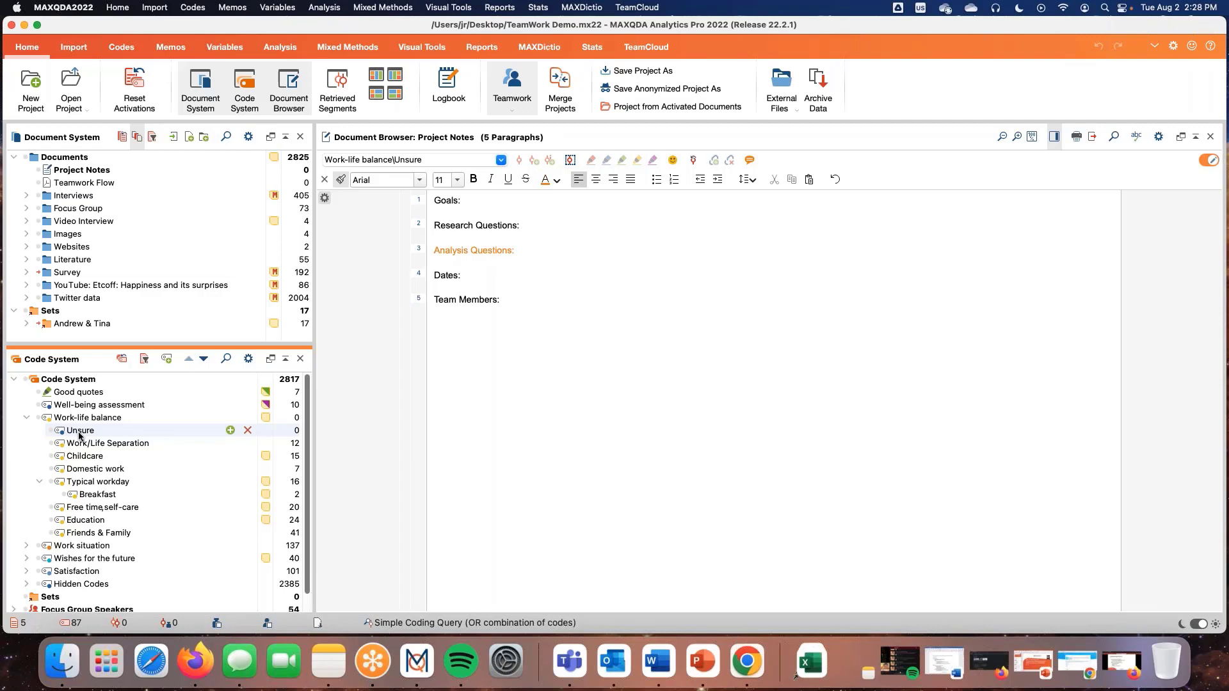
{"action": "left_click", "coordinate": [27, 418]}
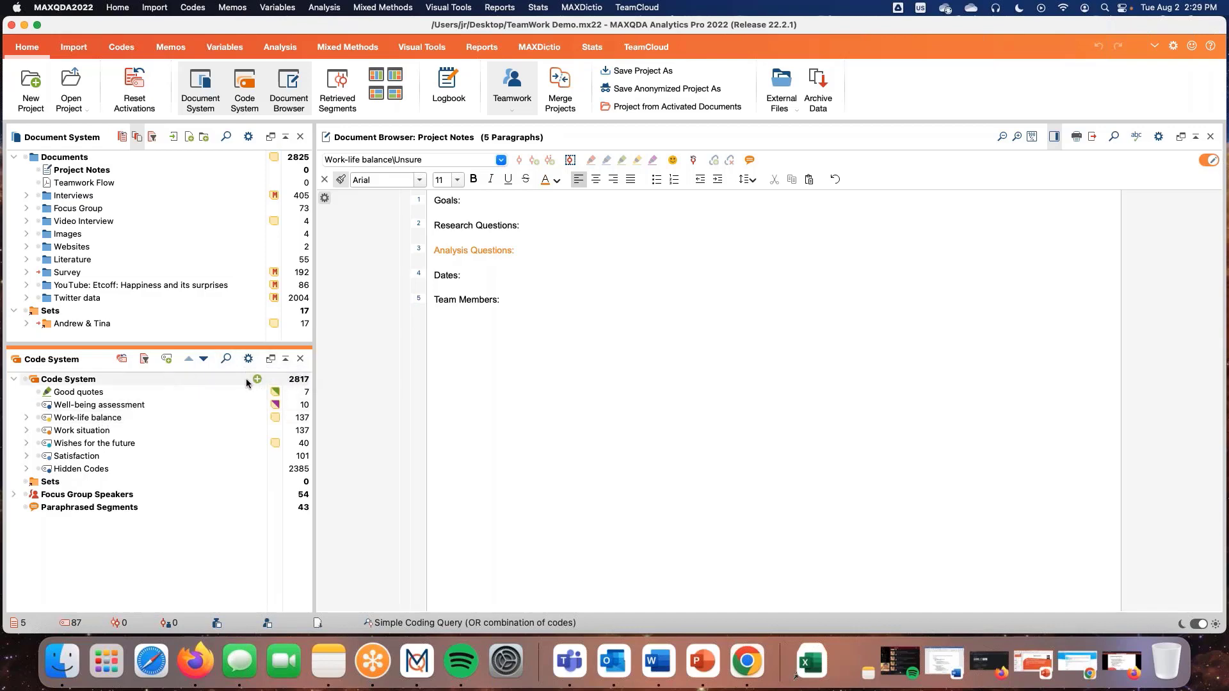
- Create the top-level codes "Step One: Code Name" and "Step Two: Code Name", and order Step One above Step Two
{"action": "left_click", "coordinate": [257, 380]}
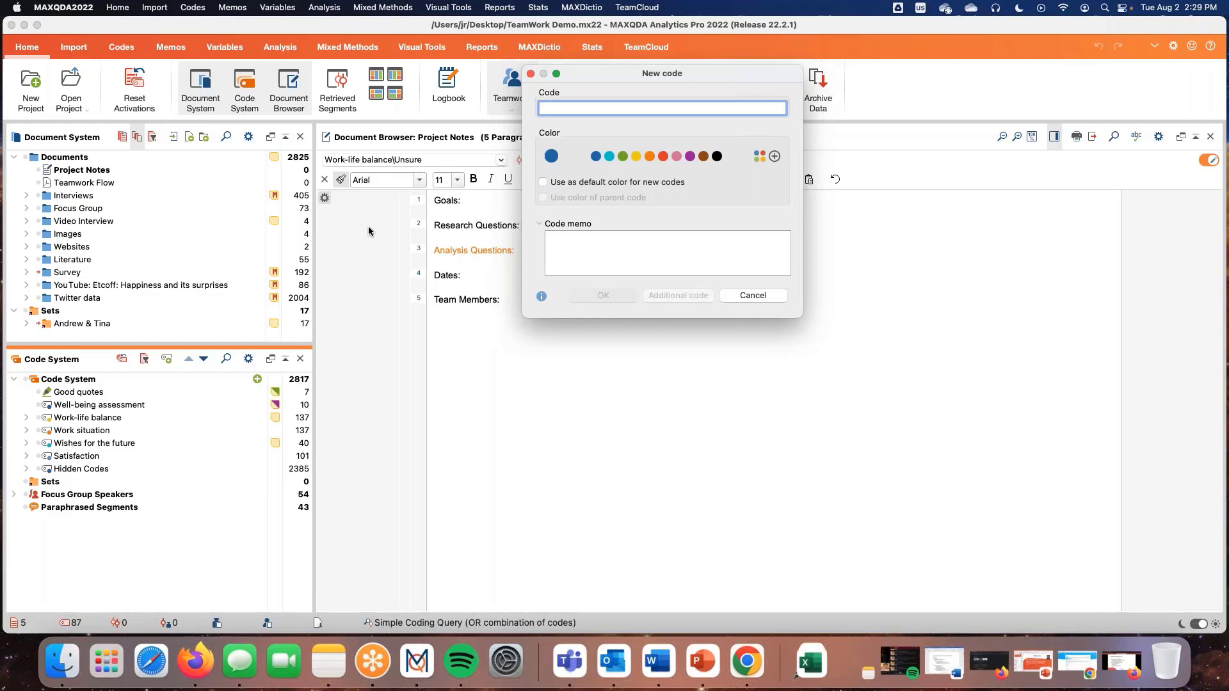
{"action": "type", "text": "Step One:"}
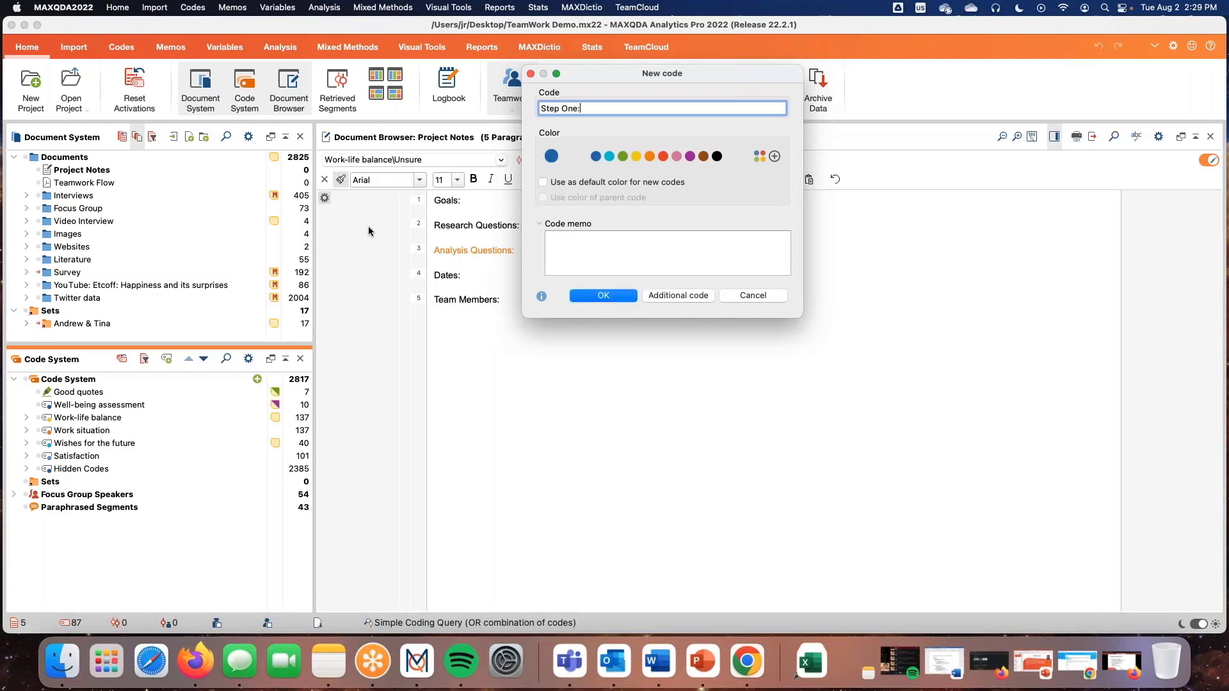
{"action": "type", "text": " Code Name"}
{"action": "left_click", "coordinate": [693, 297]}
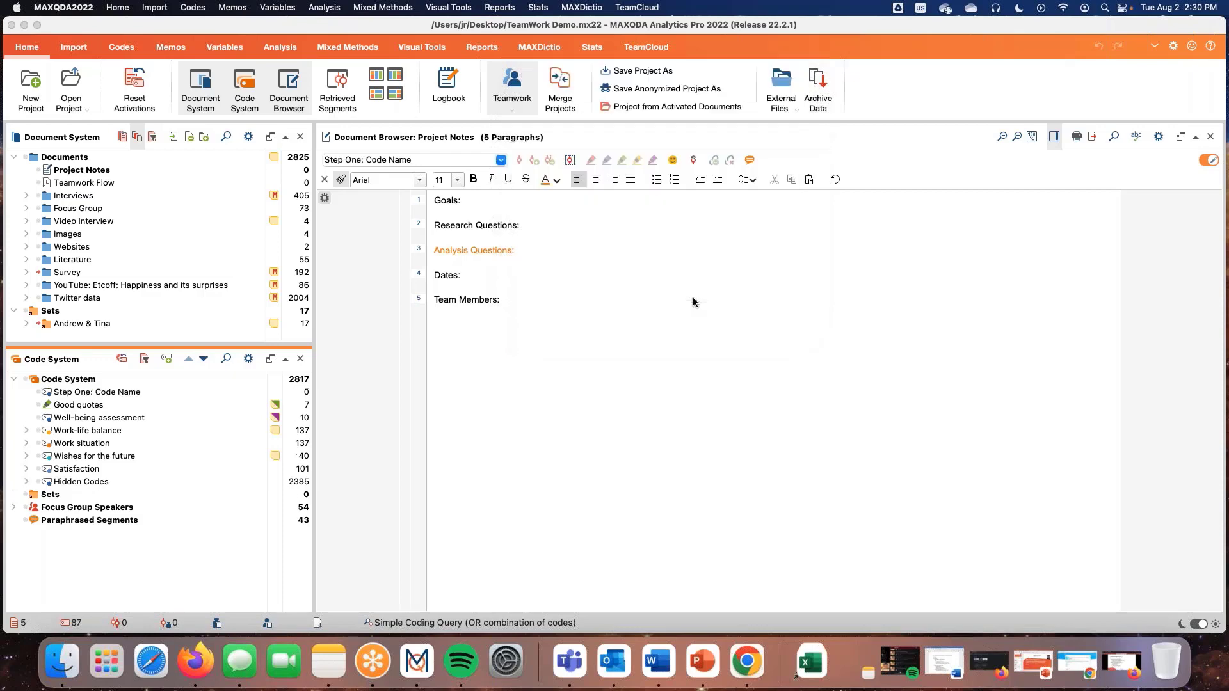
{"action": "type", "text": "Step T"}
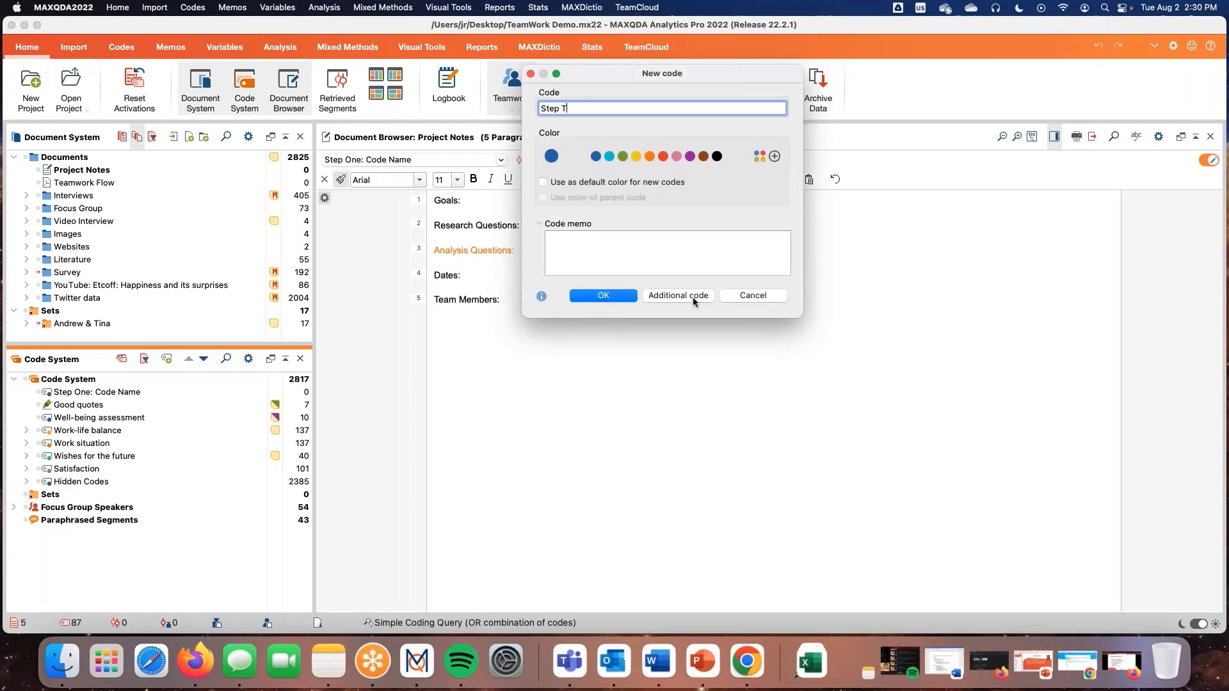
{"action": "type", "text": "wo  Code Name"}
{"action": "key", "text": "Return"}
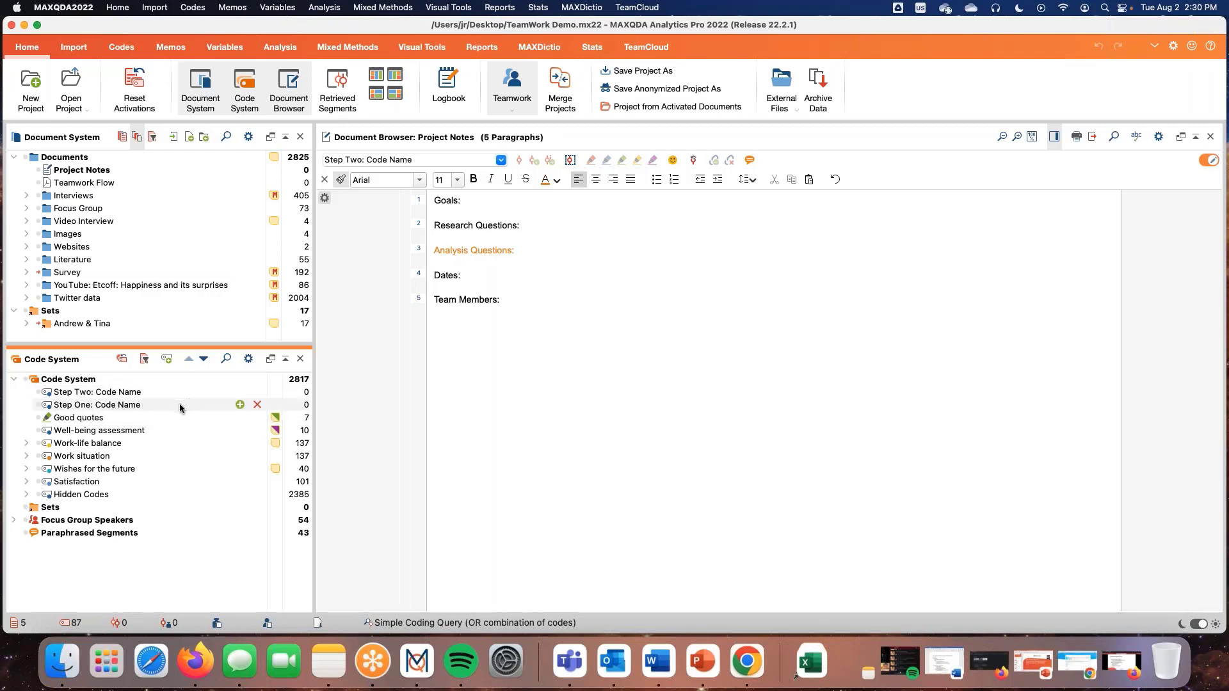
{"action": "left_click_drag", "start_coordinate": [179, 408], "coordinate": [177, 388]}
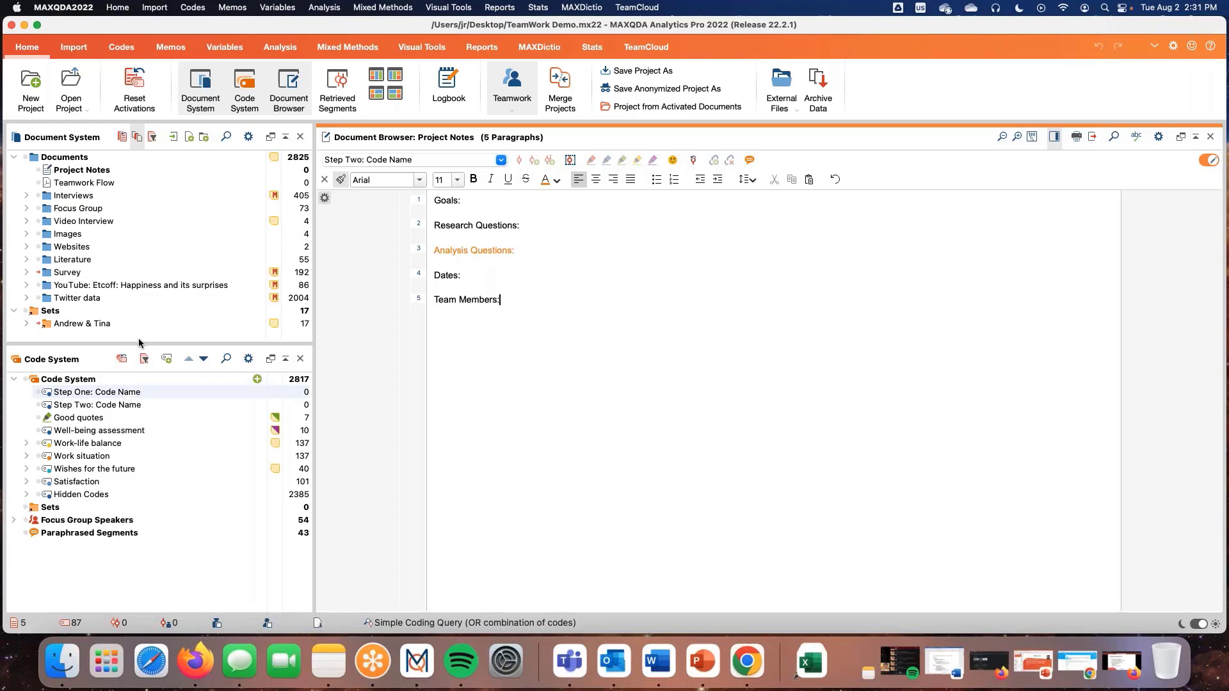
- Look at the TeamCloud account and team project options, then return to the main project functions
{"action": "left_click", "coordinate": [643, 47]}
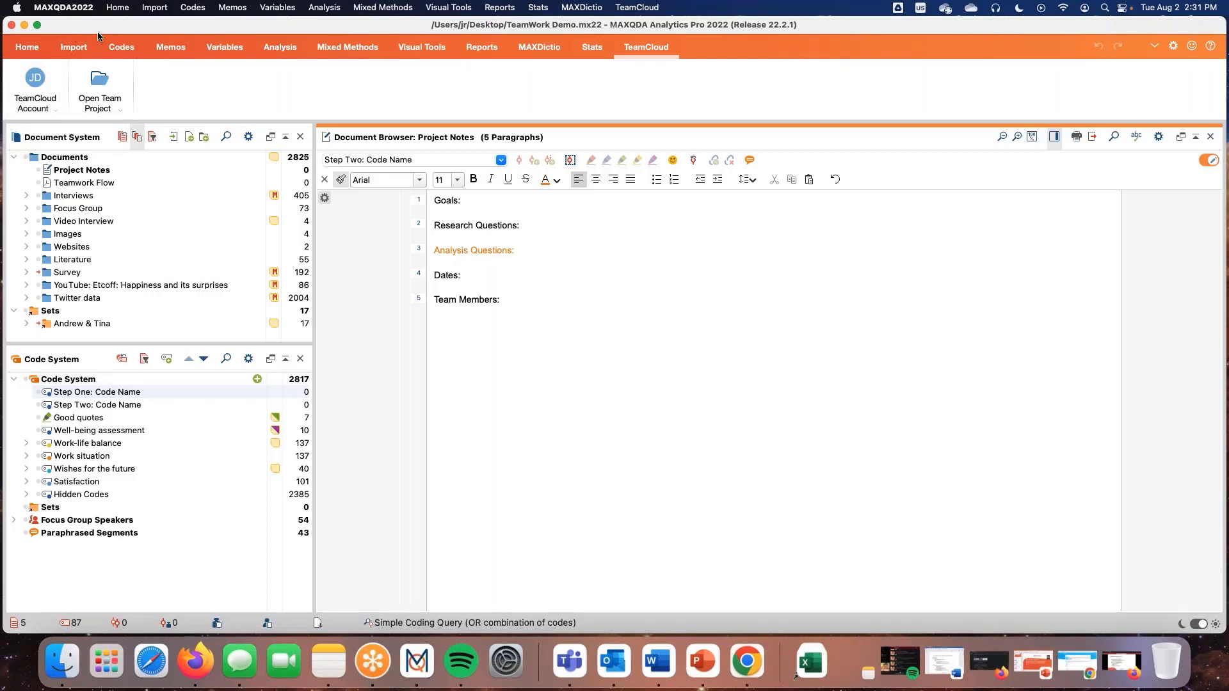
{"action": "left_click", "coordinate": [34, 55]}
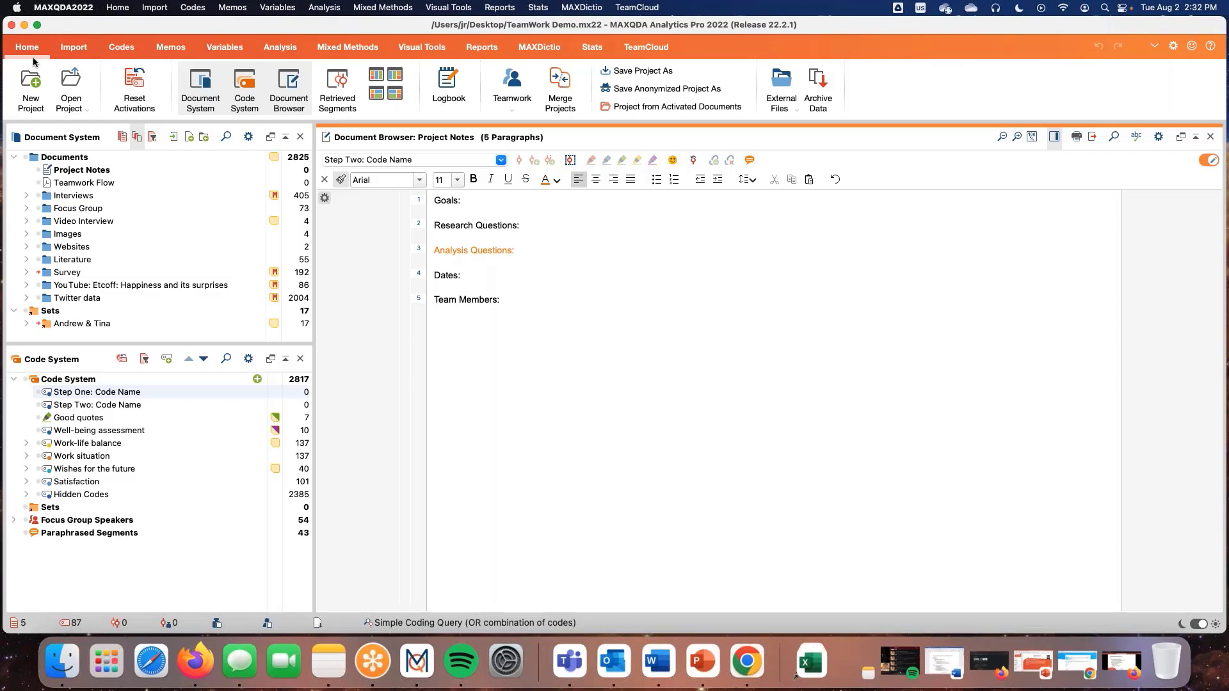
- Open the Teamwork Flow document and reduce its display size so the whole diagram can be read
{"action": "left_click", "coordinate": [83, 185]}
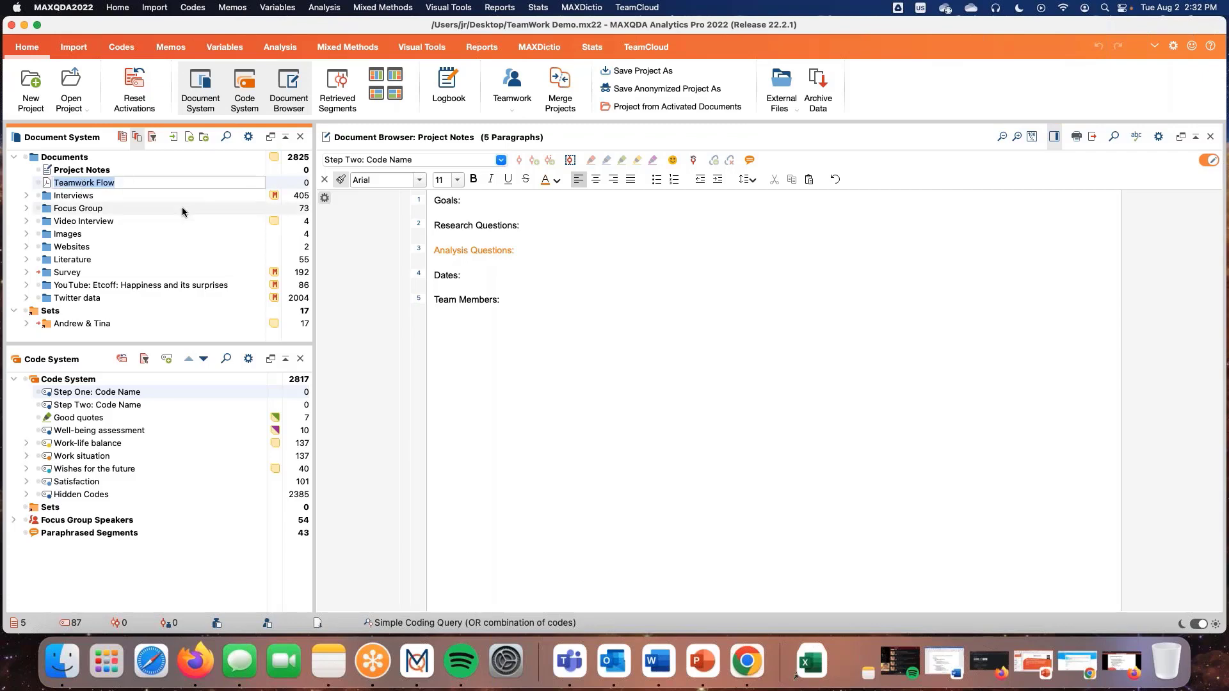
{"action": "double_click", "coordinate": [72, 184]}
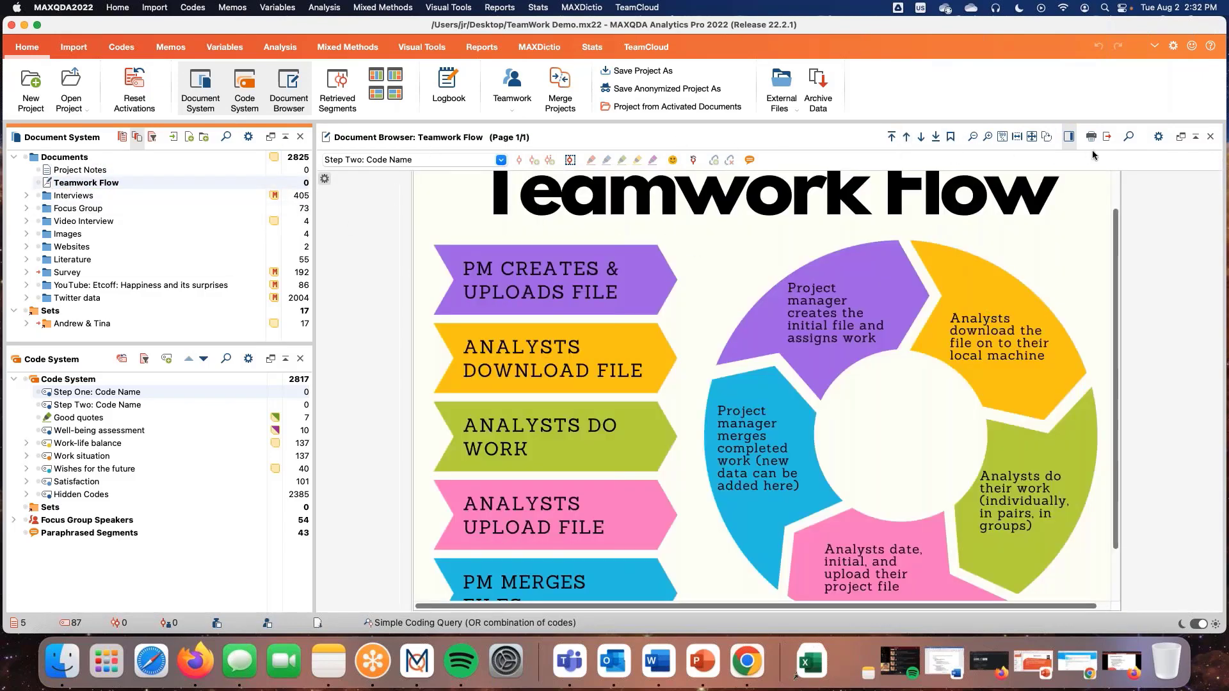
{"action": "left_click", "coordinate": [973, 138]}
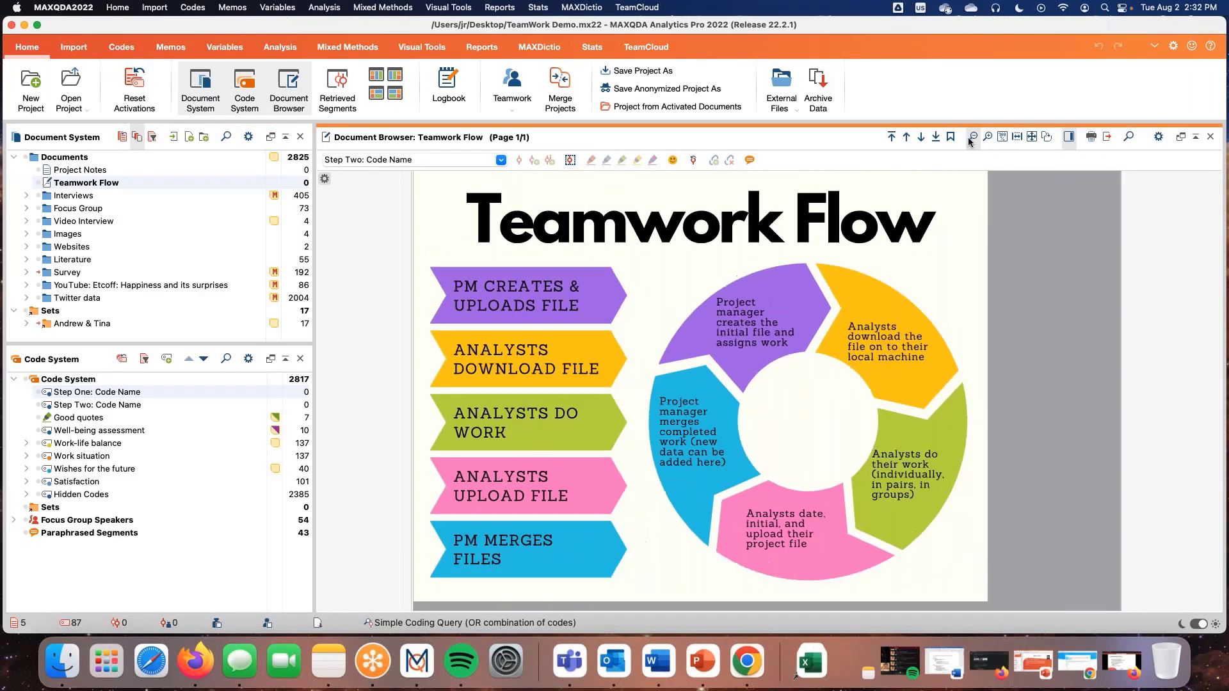